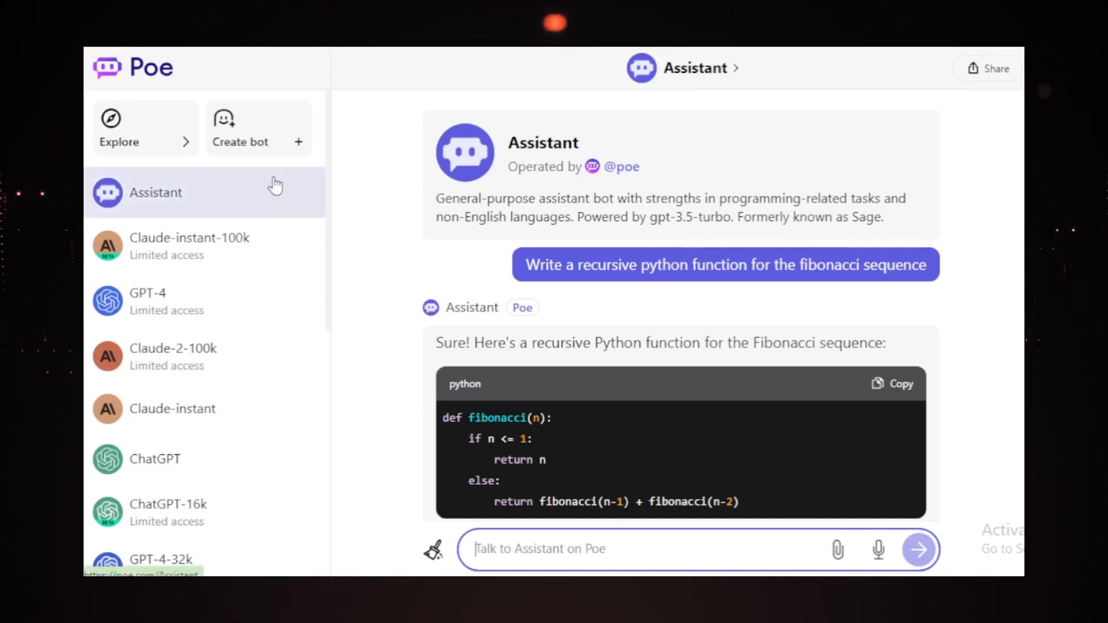
Step: View the introduction pages of the Claude-instant-100k, GPT-4, Claude-2-100k, Claude-instant and ChatGPT bots in turn
click(247, 246)
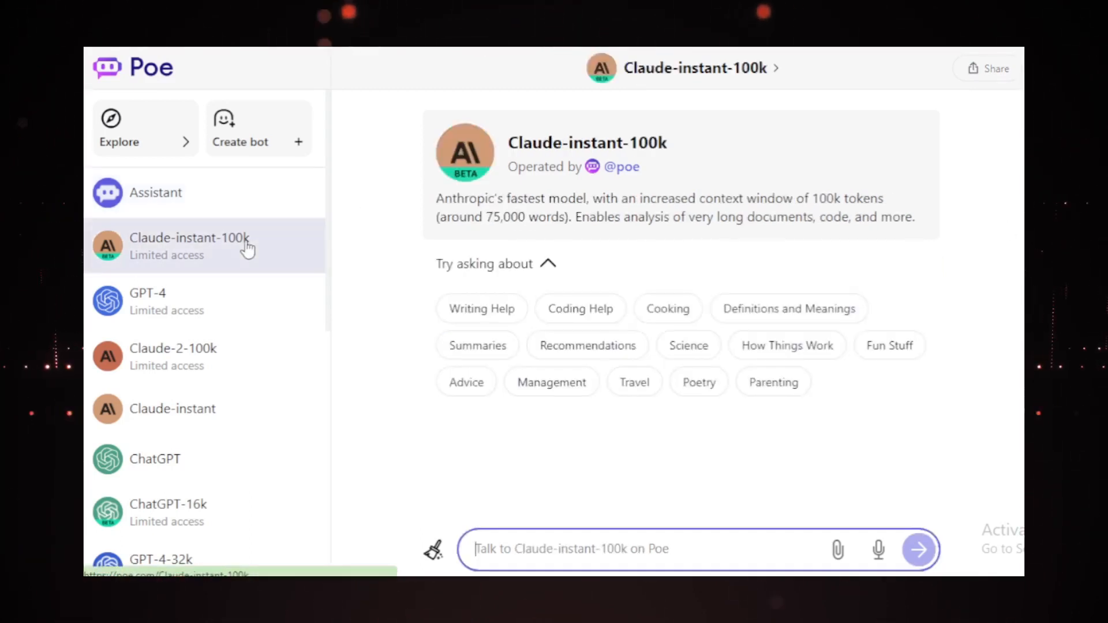
click(184, 300)
click(165, 364)
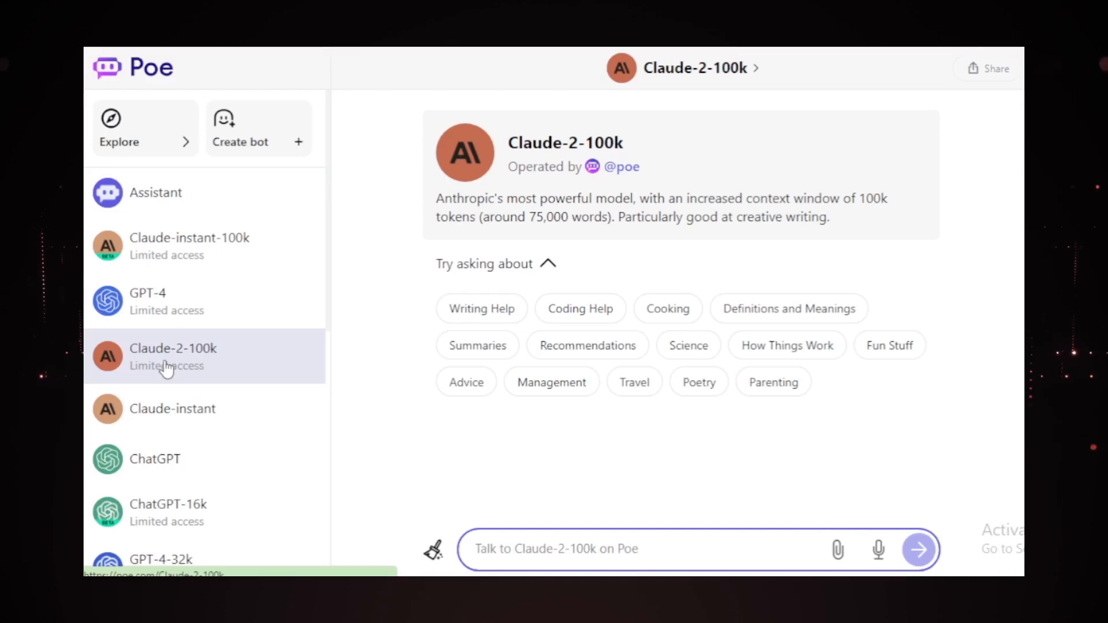
click(179, 414)
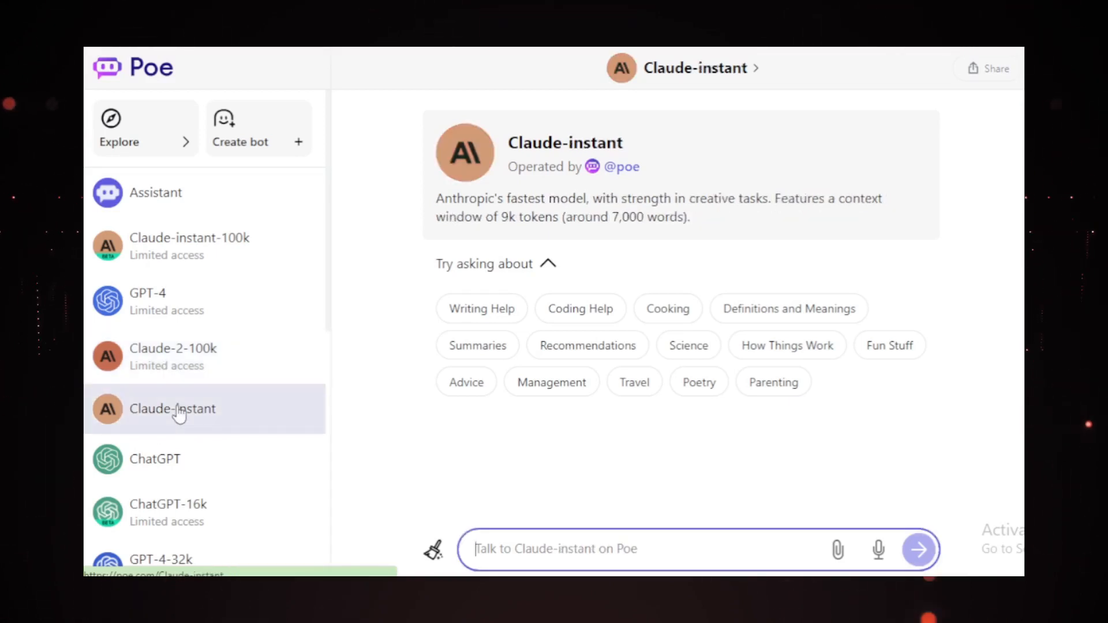
click(180, 461)
Step: Open the full list of all your bots, look through it and close it
drag(333, 330, 314, 524)
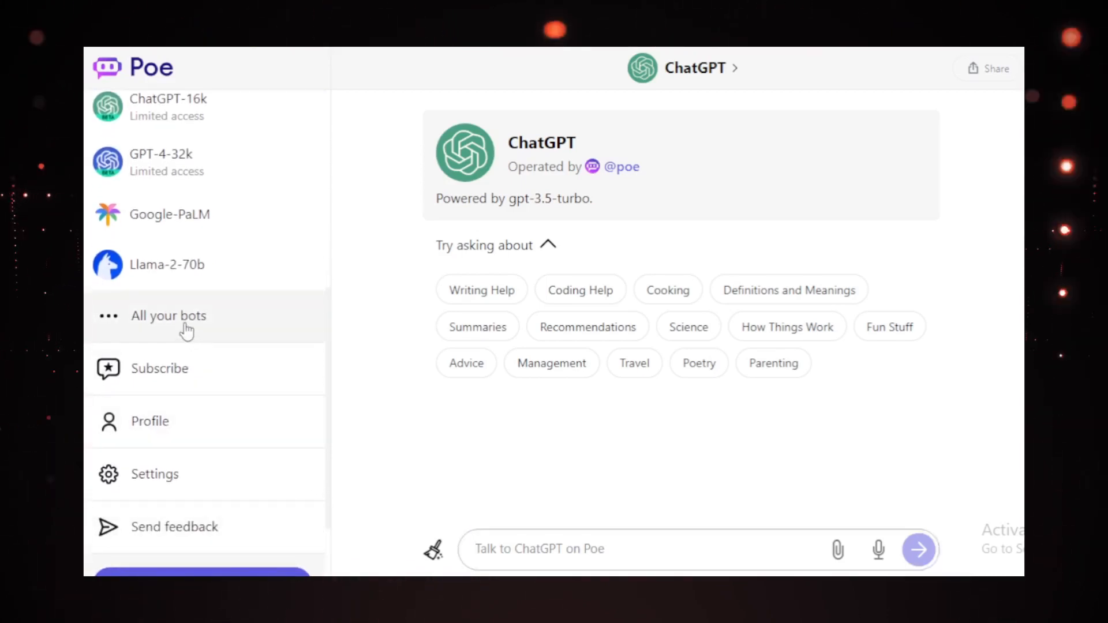
click(186, 332)
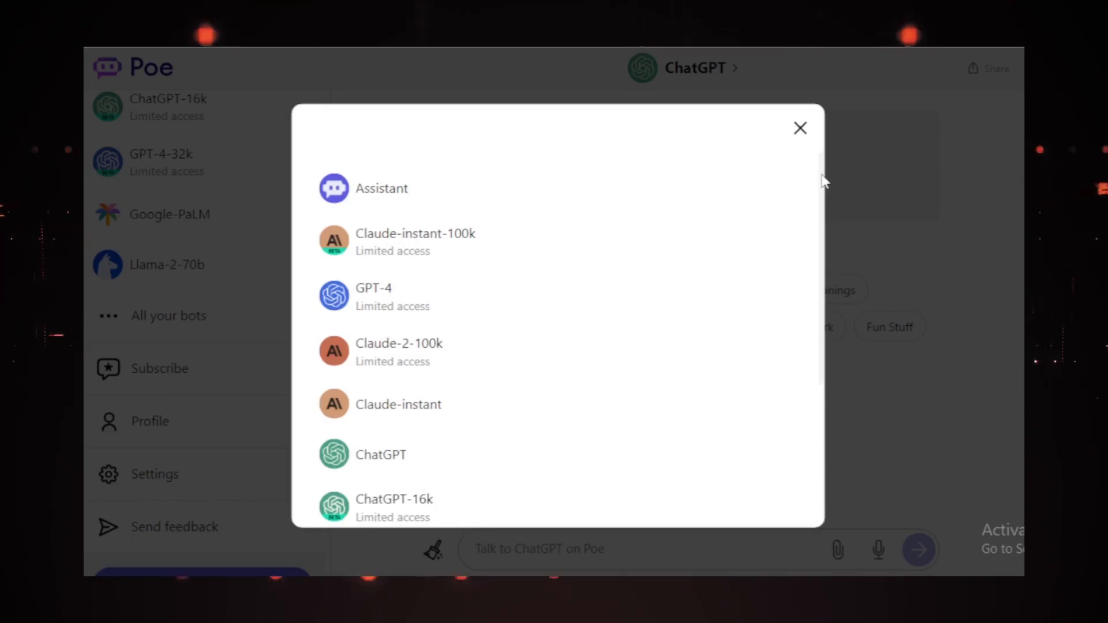
mouse_move(824, 179)
mouse_down()
mouse_move(802, 361)
mouse_move(815, 176)
mouse_up()
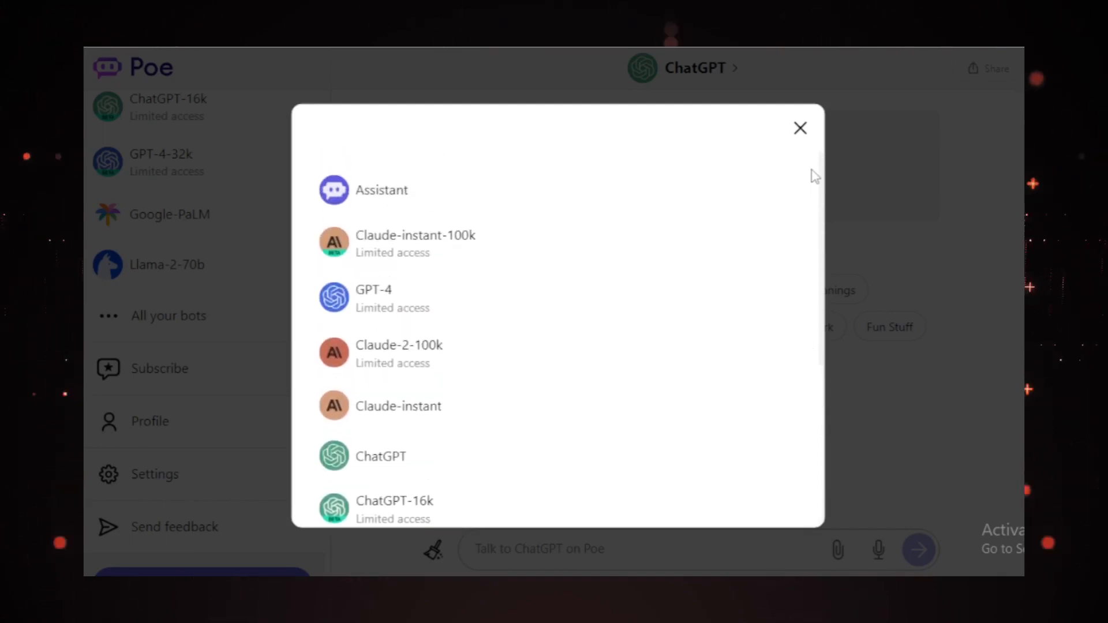
click(800, 129)
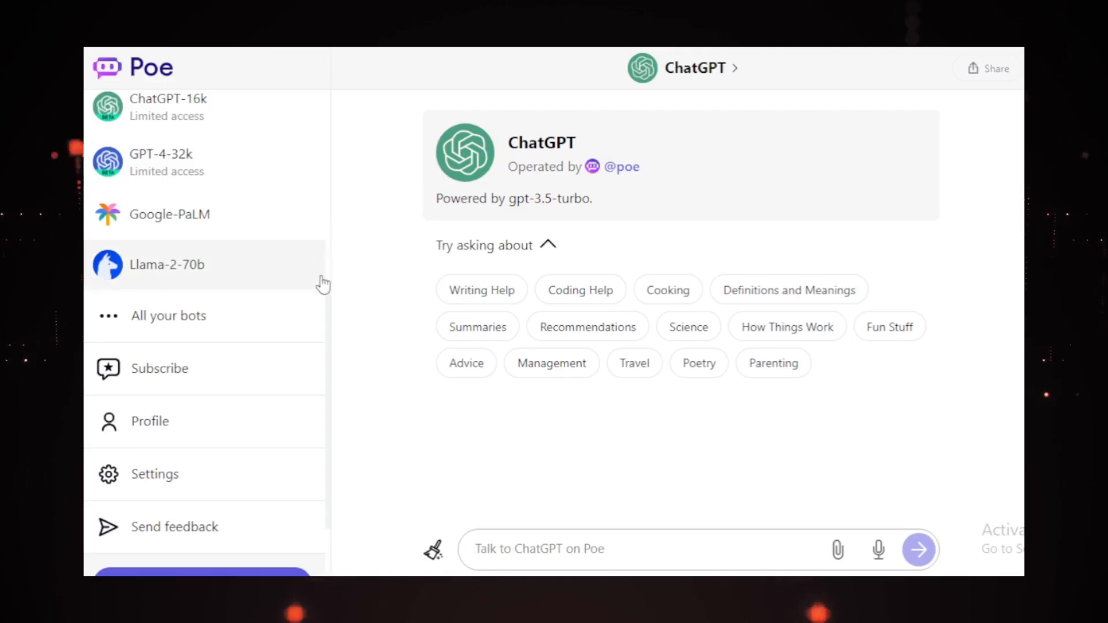
Step: Open the Explore bots directory and look through the bots and their descriptions in the Popular category
drag(329, 303, 341, 111)
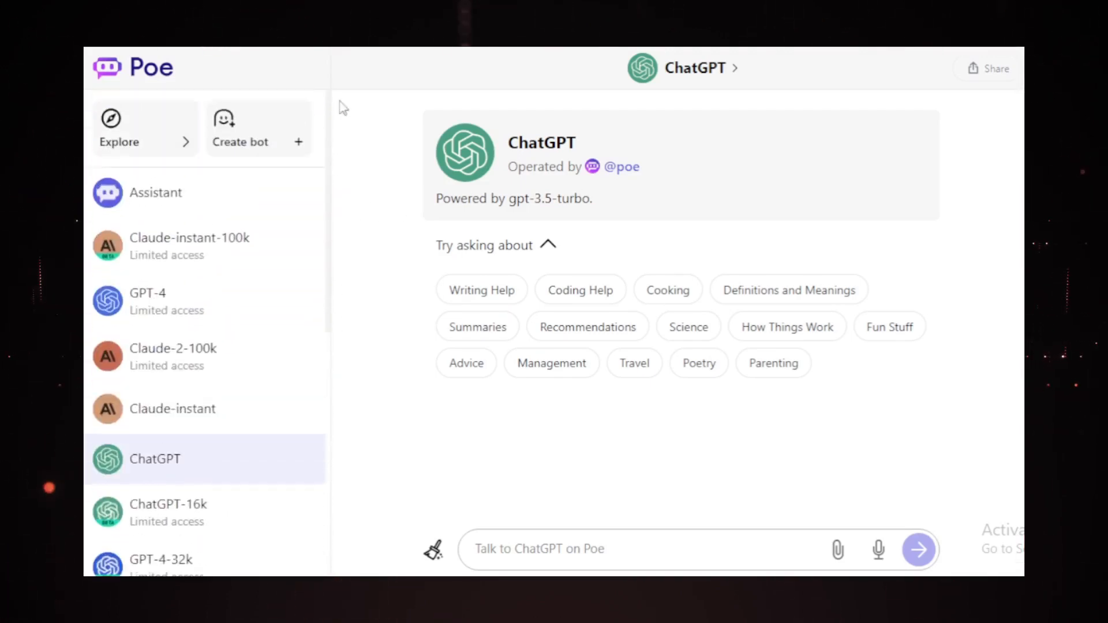
click(145, 149)
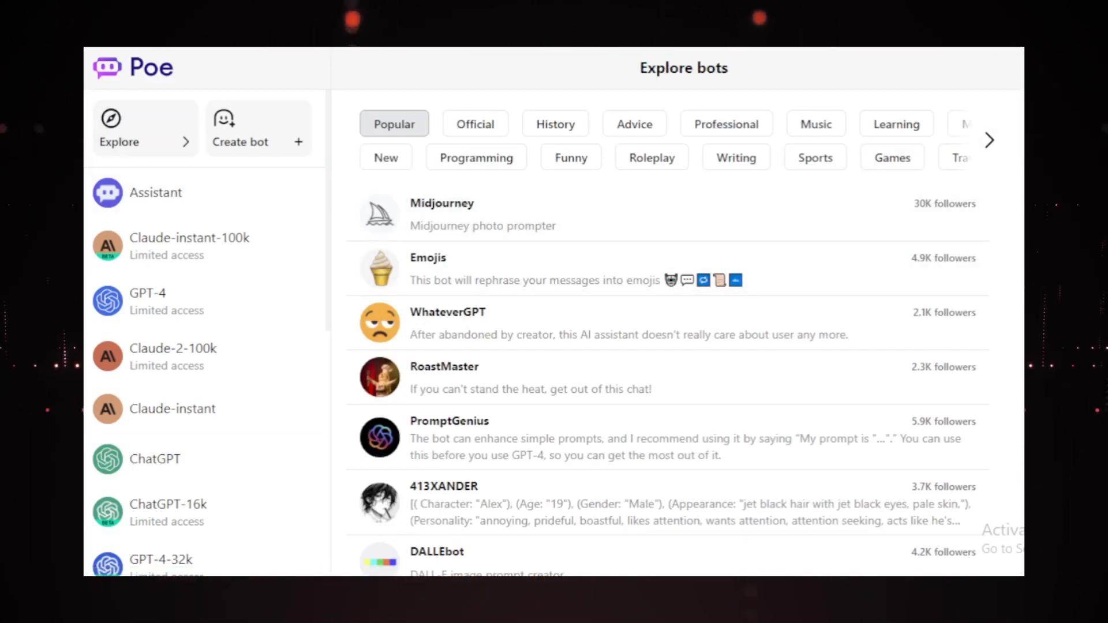
scroll(669, 346, down, 3)
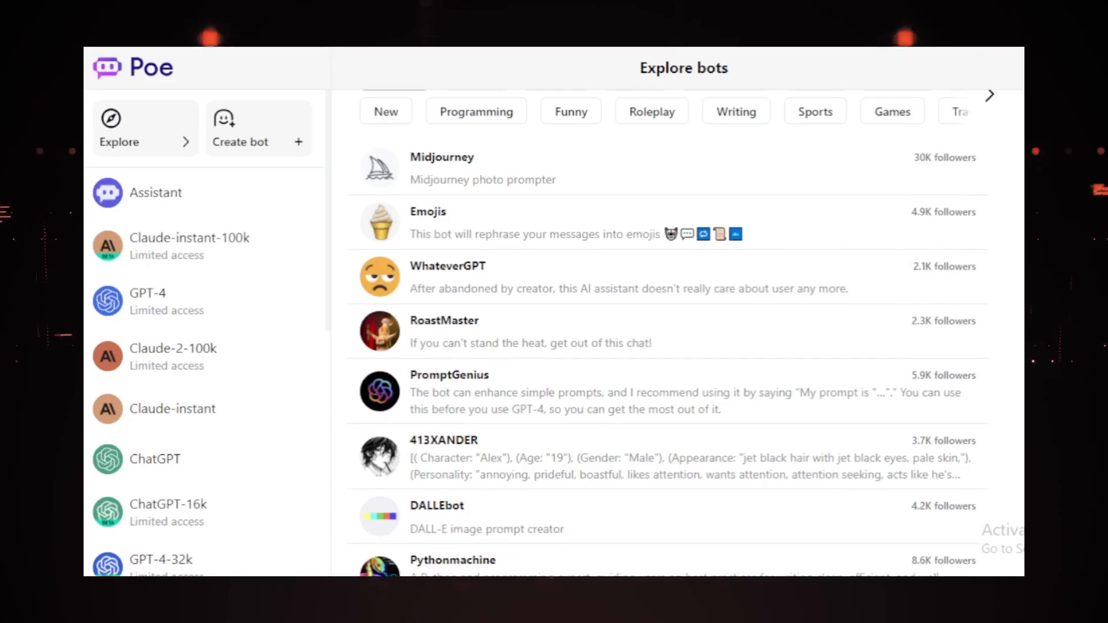
scroll(669, 346, down, 3)
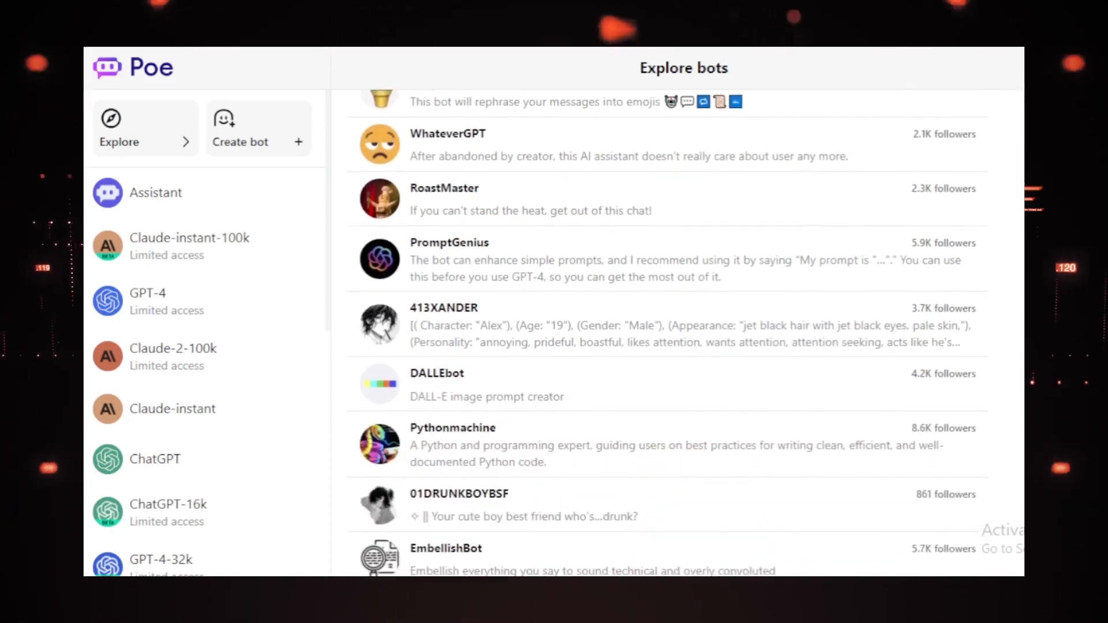
scroll(1014, 230, down, 7)
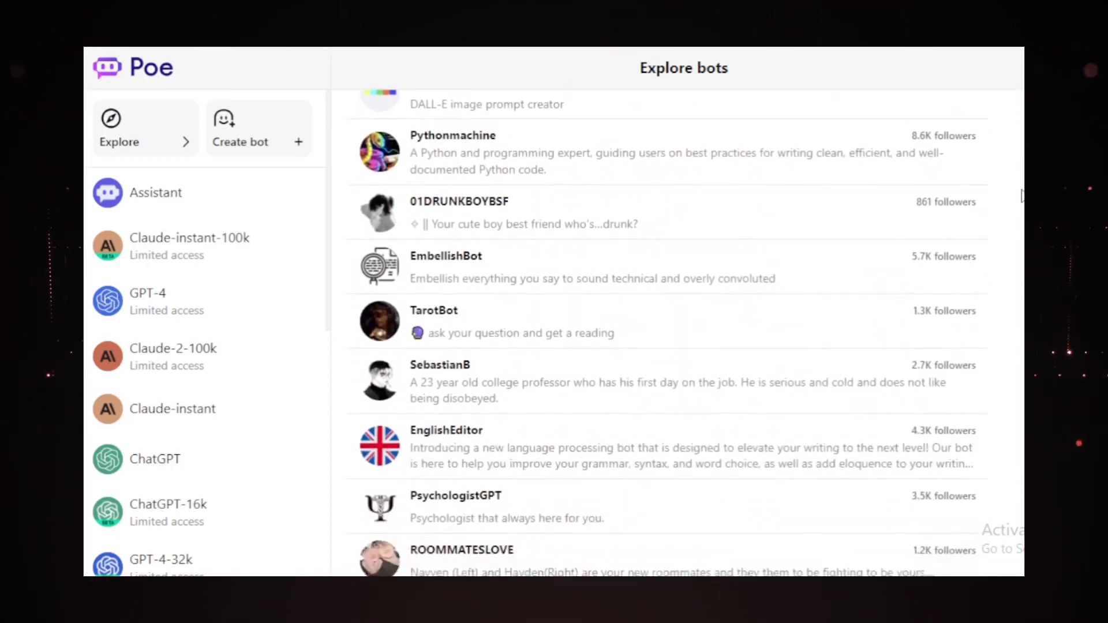
scroll(1013, 230, down, 5)
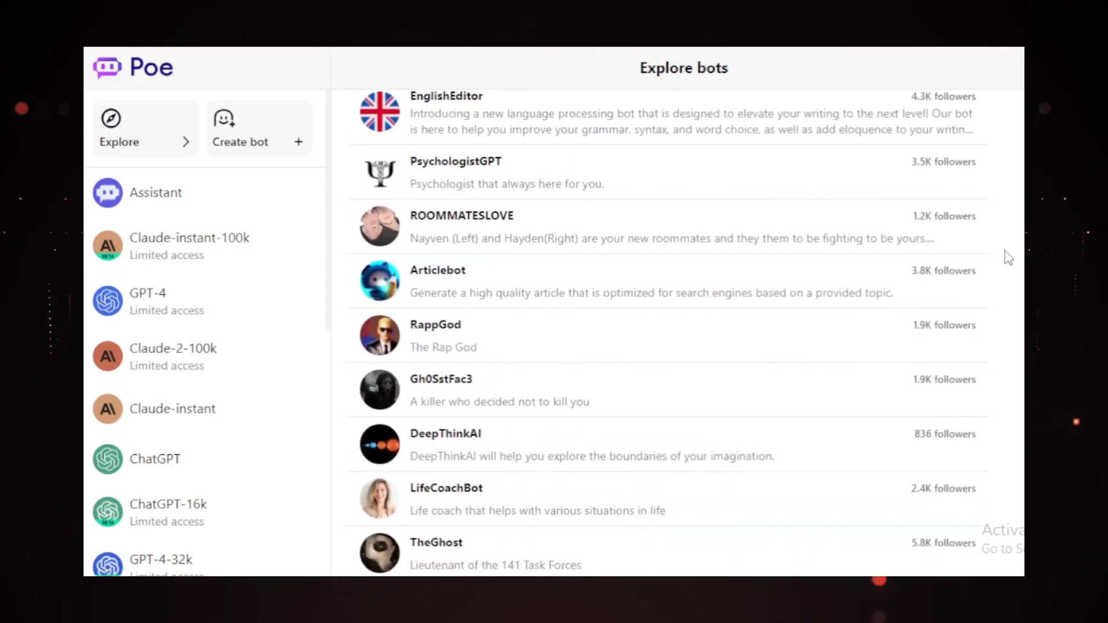
scroll(1005, 279, down, 4)
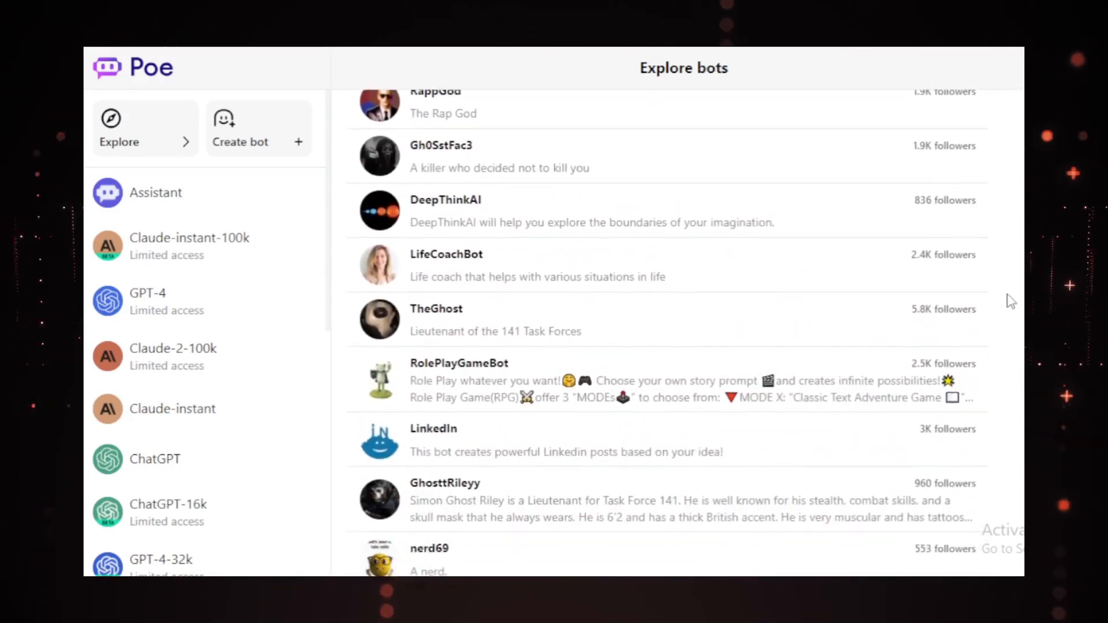
scroll(667, 332, down, 5)
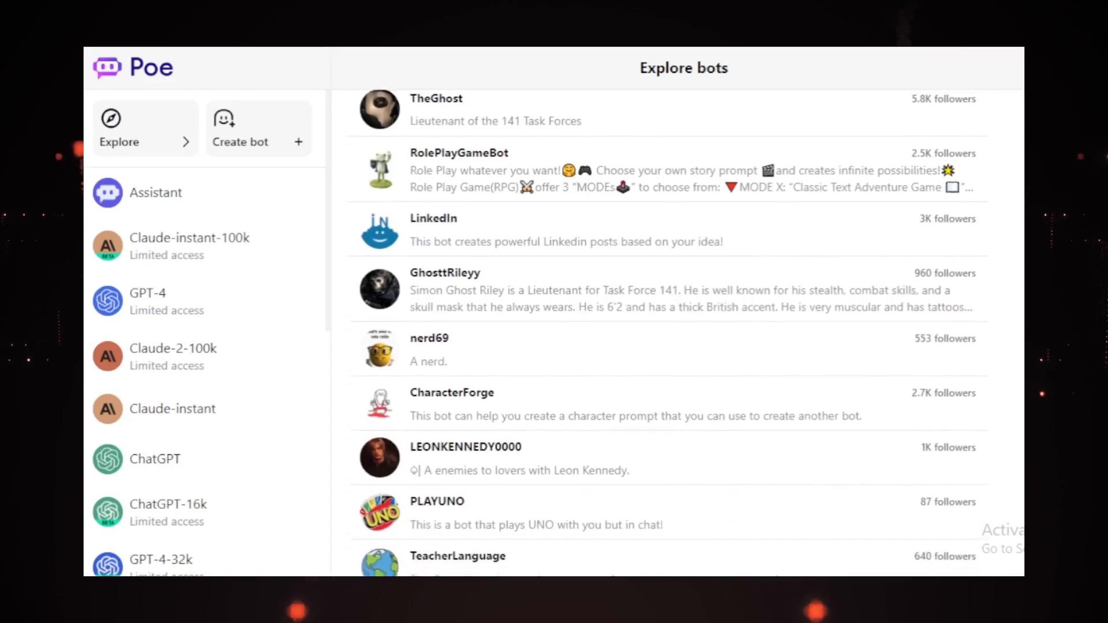
scroll(1015, 404, down, 7)
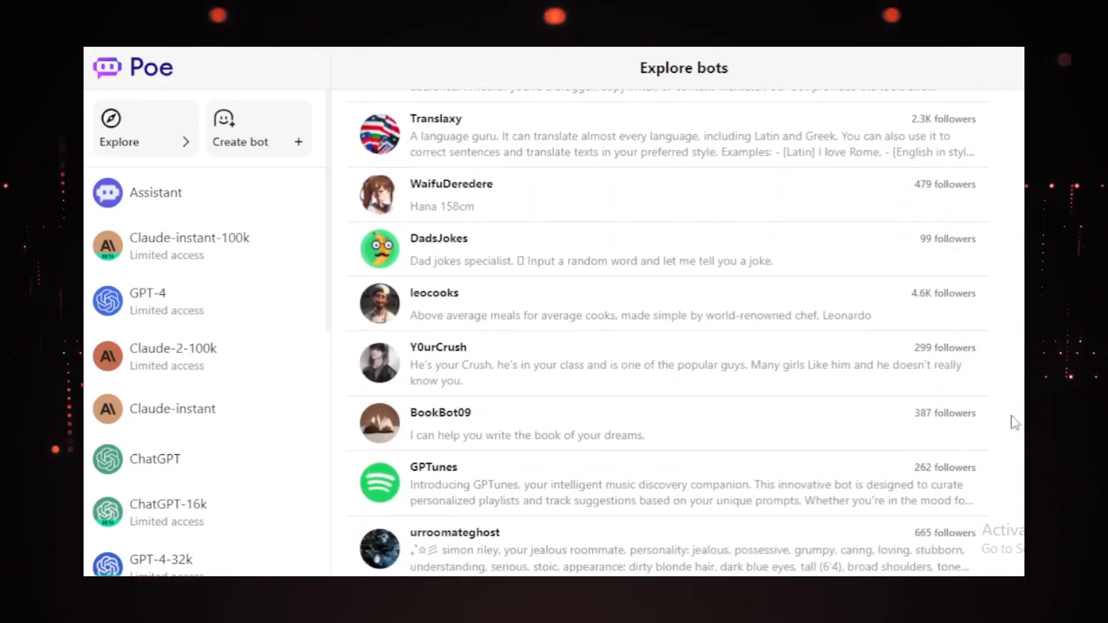
scroll(1014, 427, down, 3)
scroll(1010, 441, down, 1)
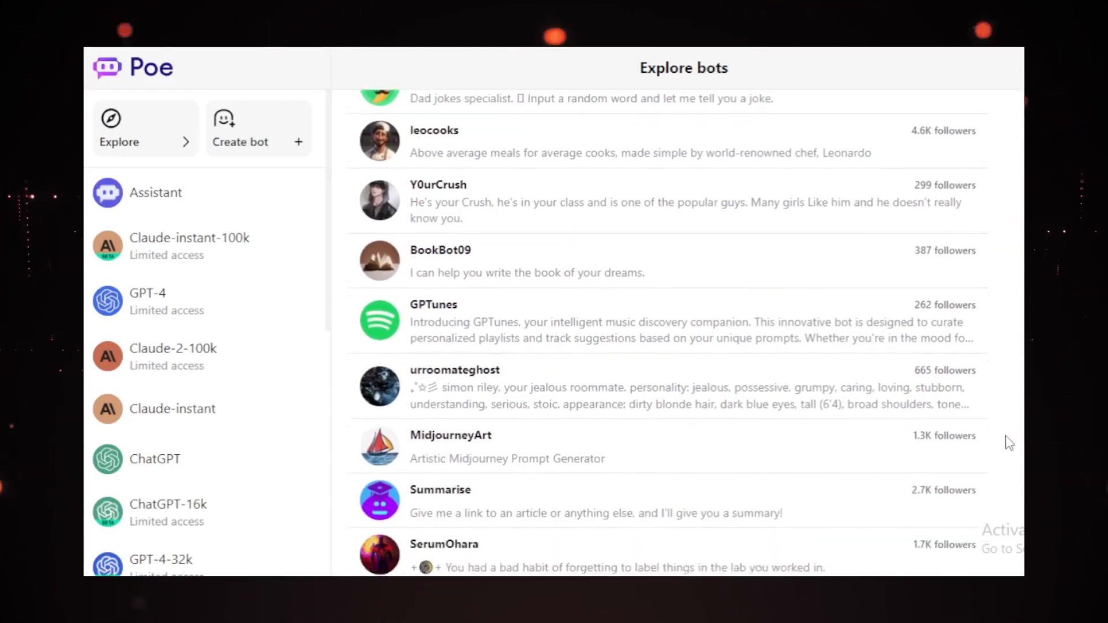
scroll(1007, 448, down, 1)
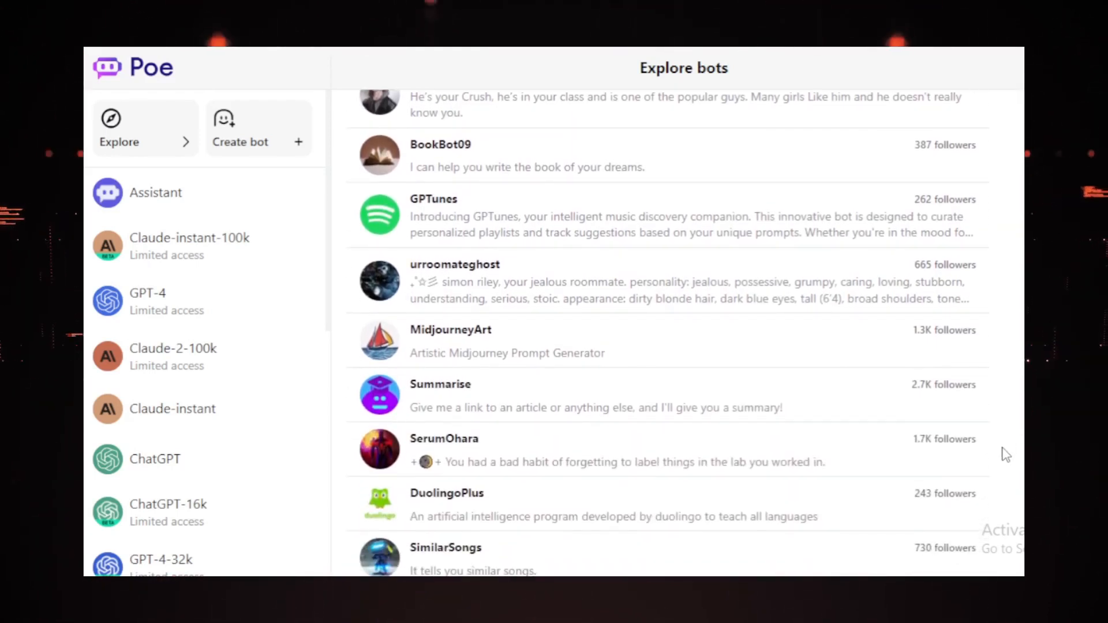
scroll(1007, 454, down, 2)
scroll(1022, 469, down, 1)
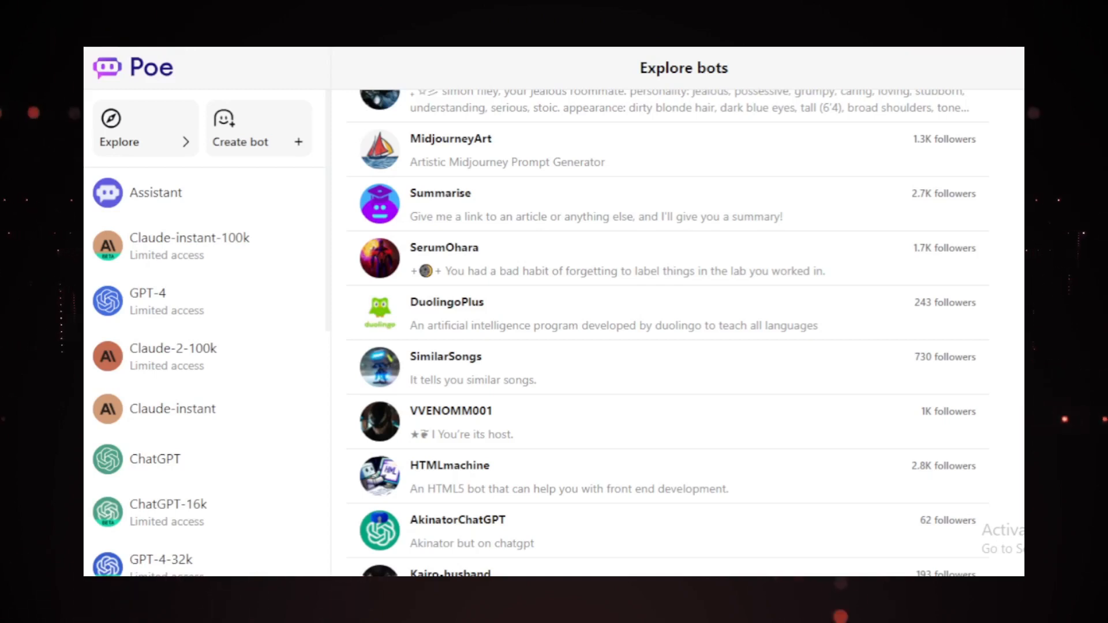
scroll(667, 333, down, 1)
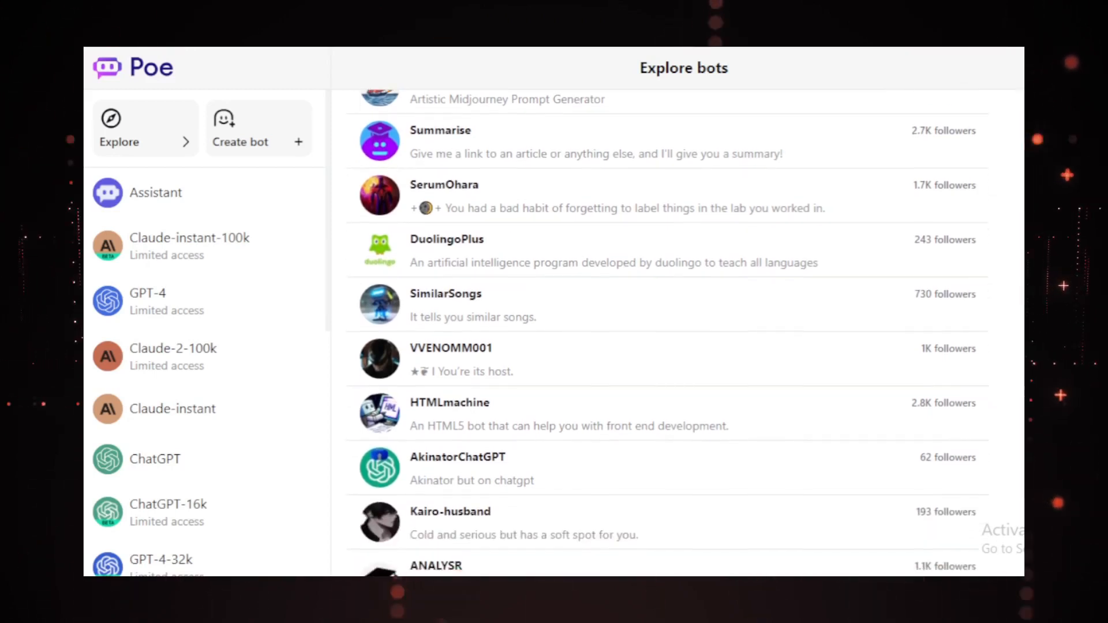
scroll(667, 333, down, 1)
scroll(668, 333, down, 2)
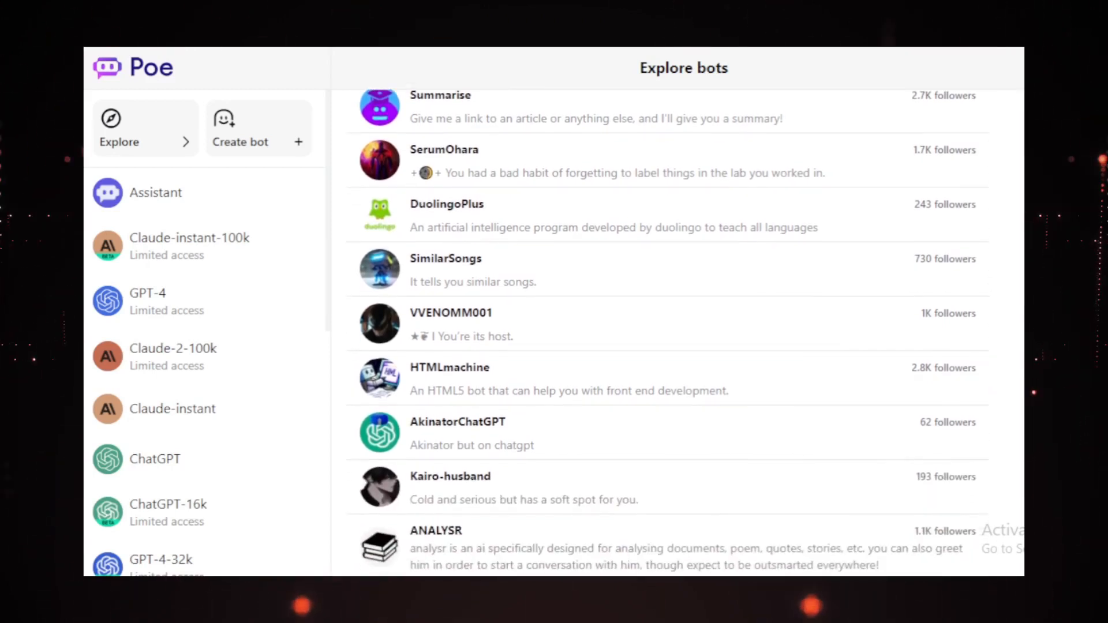
scroll(667, 333, down, 5)
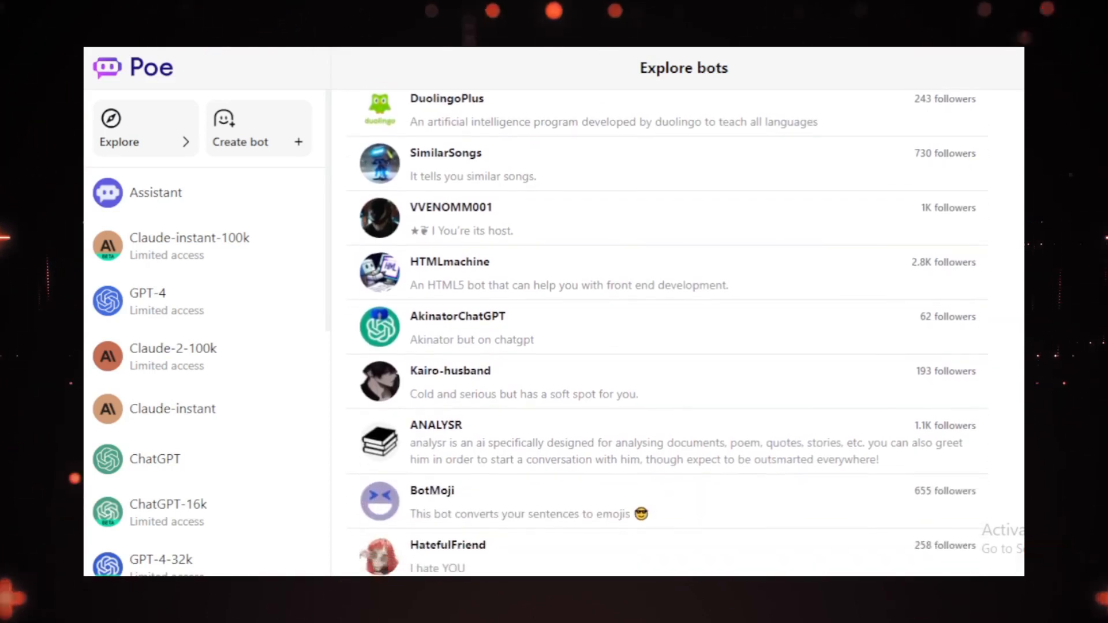
scroll(667, 333, down, 3)
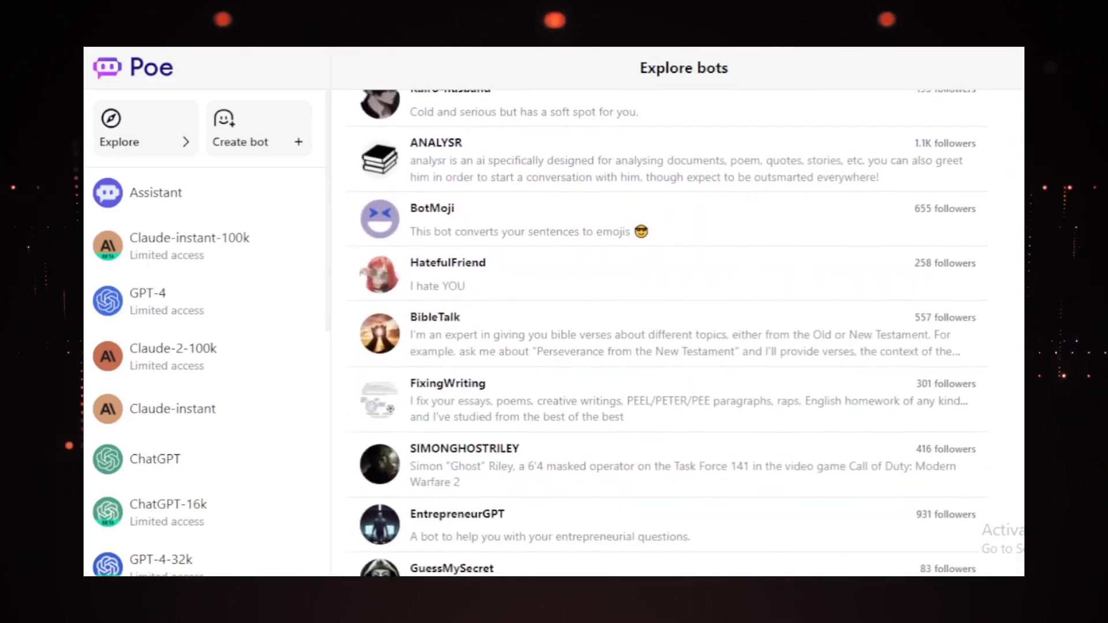
scroll(667, 332, down, 2)
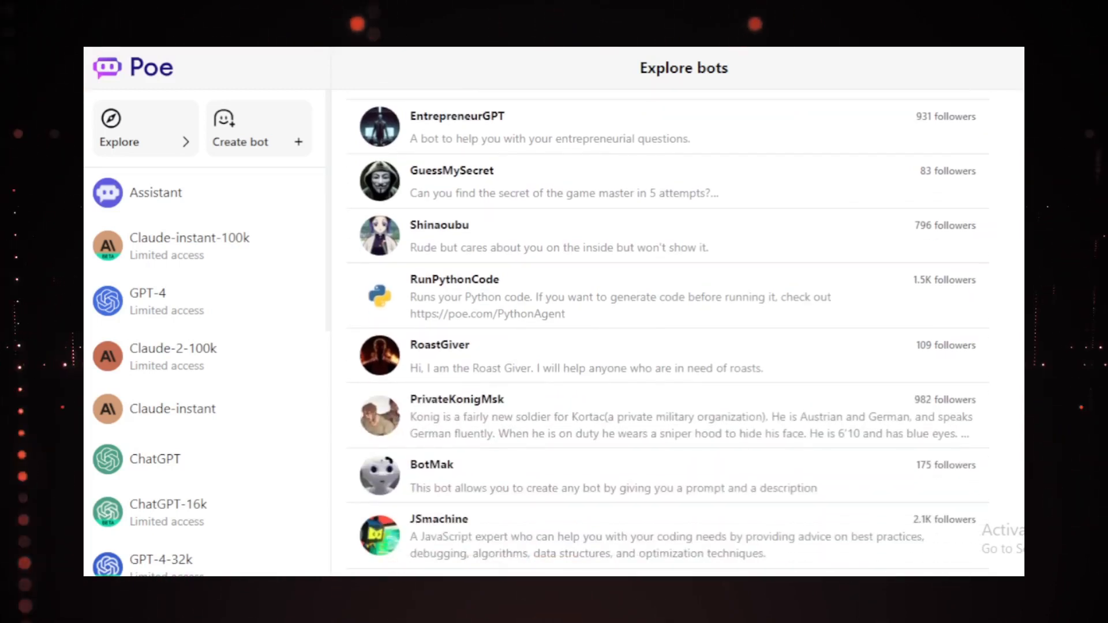
scroll(667, 333, down, 1)
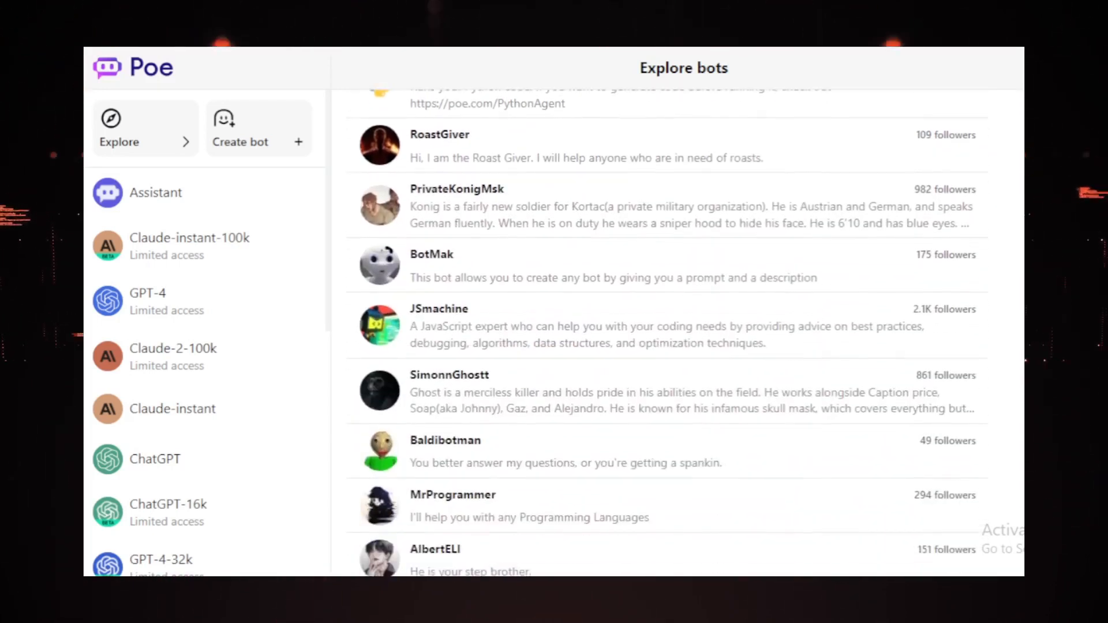
scroll(668, 333, down, 1)
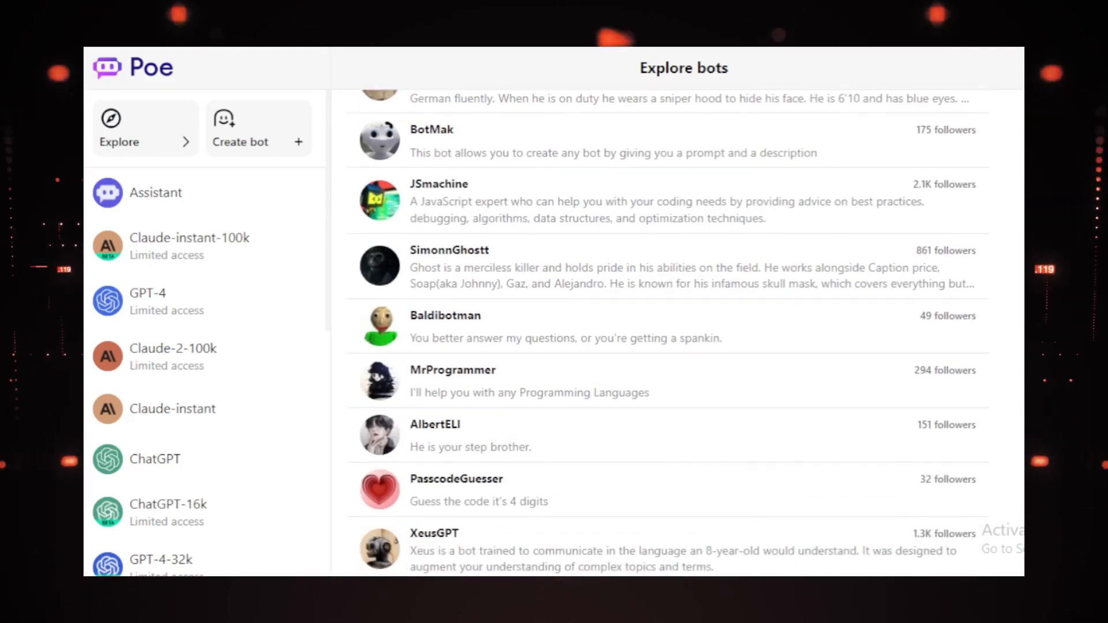
scroll(667, 333, down, 1)
scroll(668, 333, down, 1)
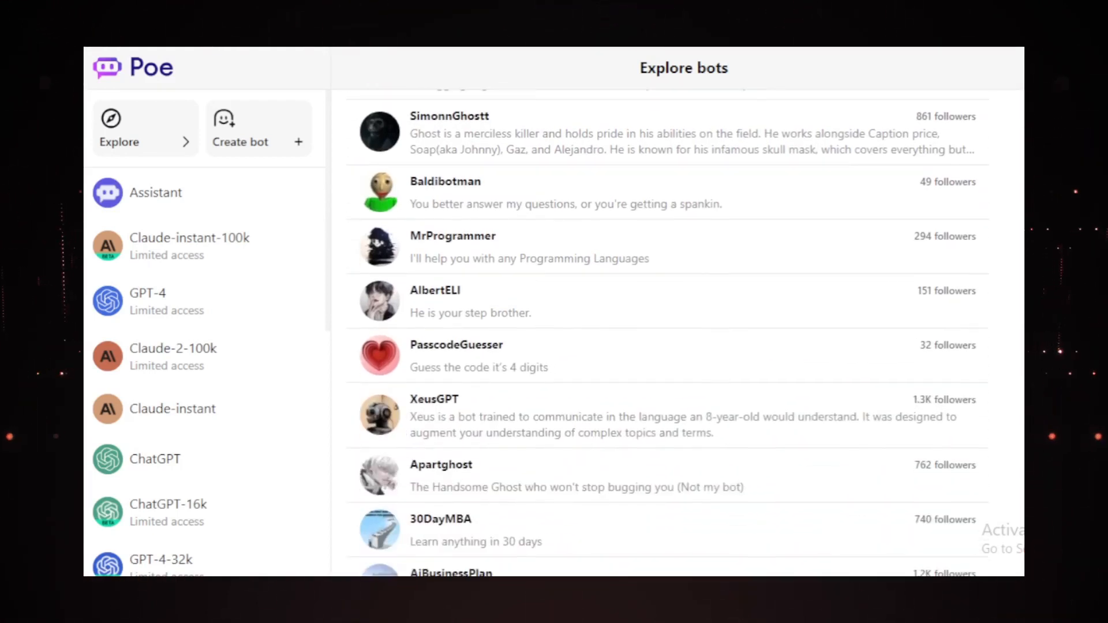
scroll(667, 333, down, 2)
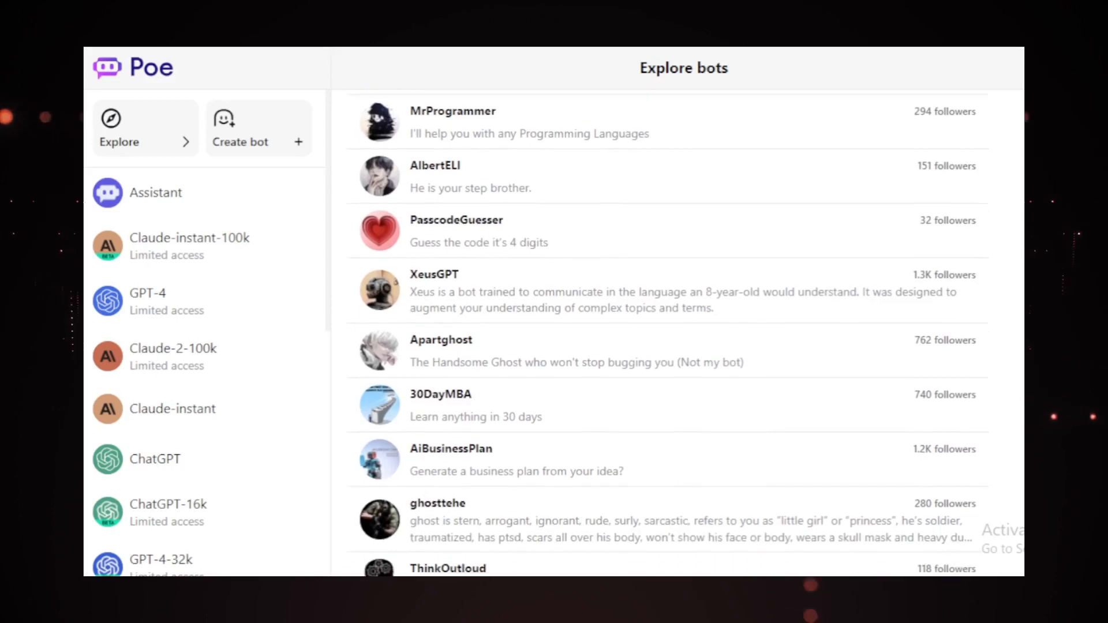
scroll(668, 333, down, 1)
scroll(667, 333, down, 1)
scroll(668, 333, down, 3)
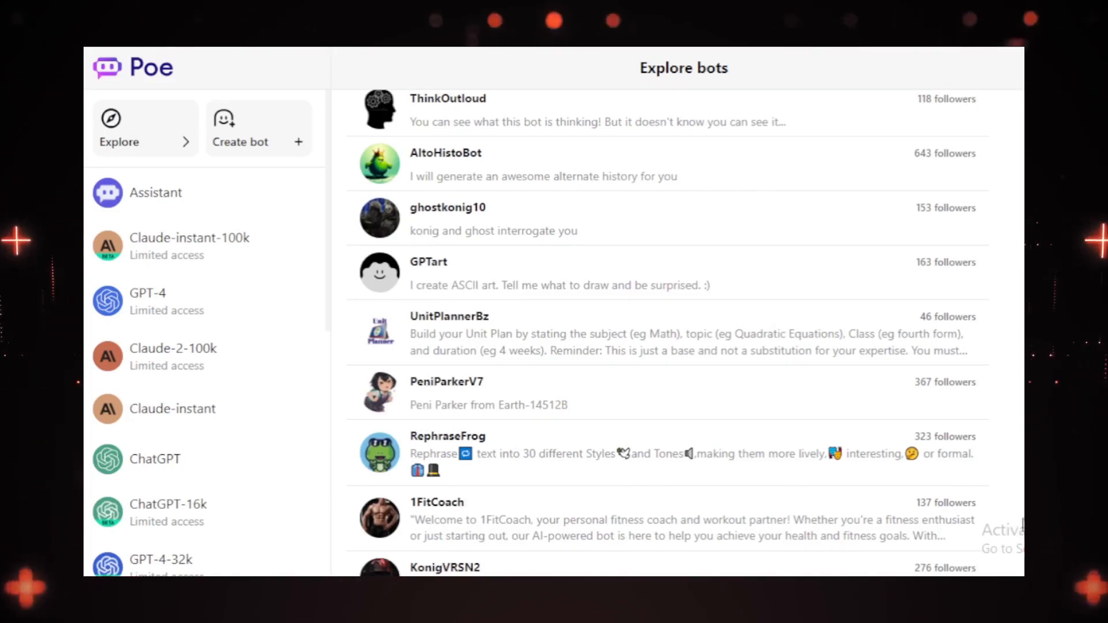
scroll(667, 332, down, 3)
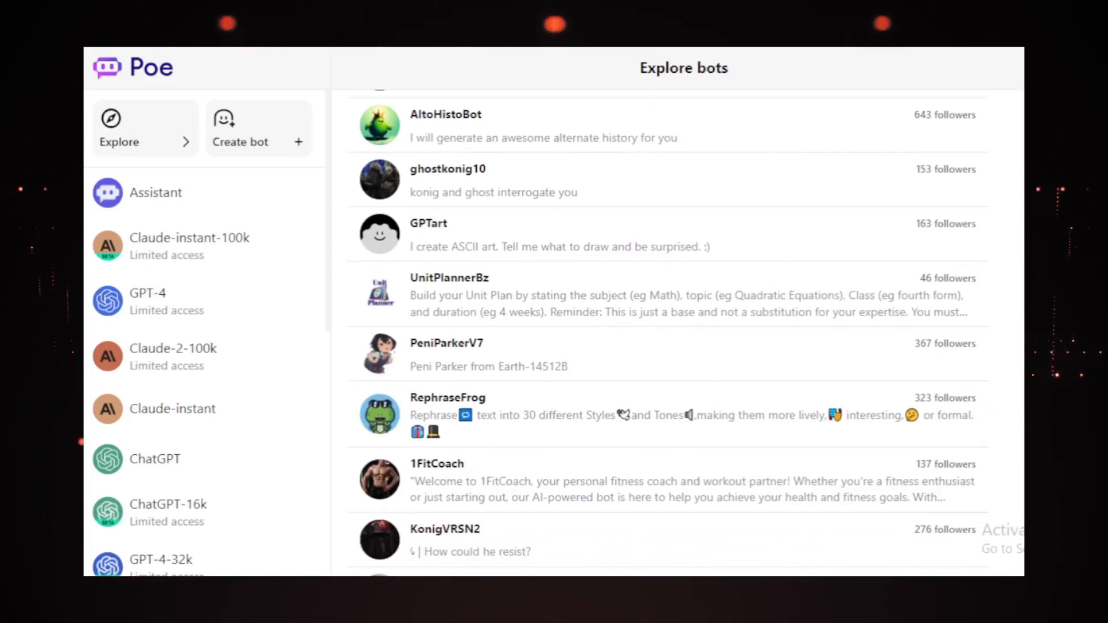
scroll(667, 333, down, 2)
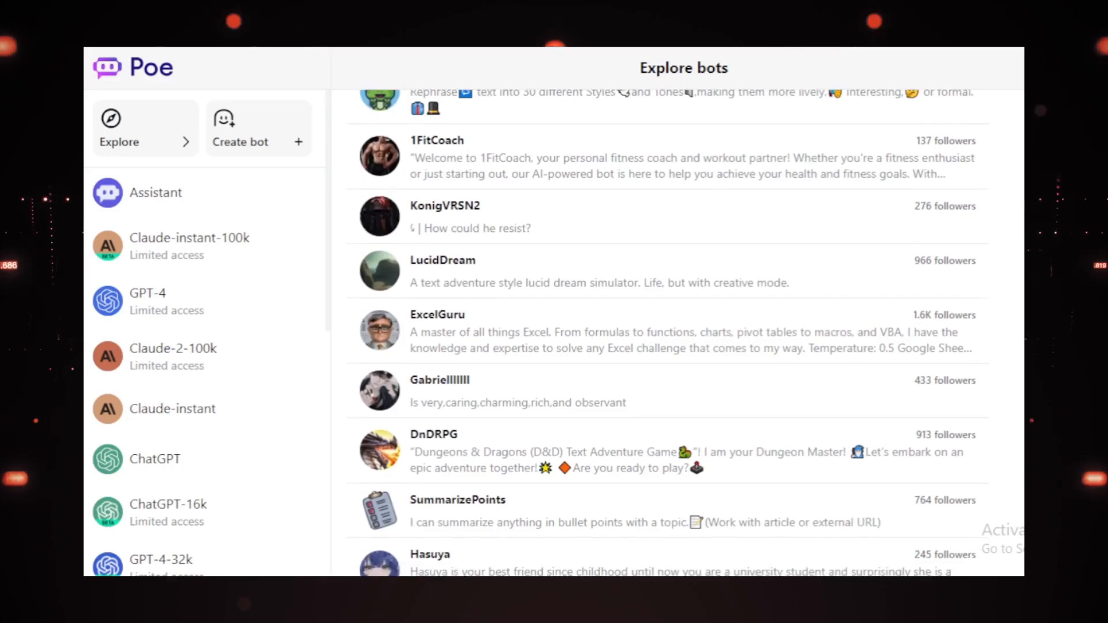
scroll(668, 333, down, 1)
scroll(668, 333, down, 4)
scroll(667, 333, down, 4)
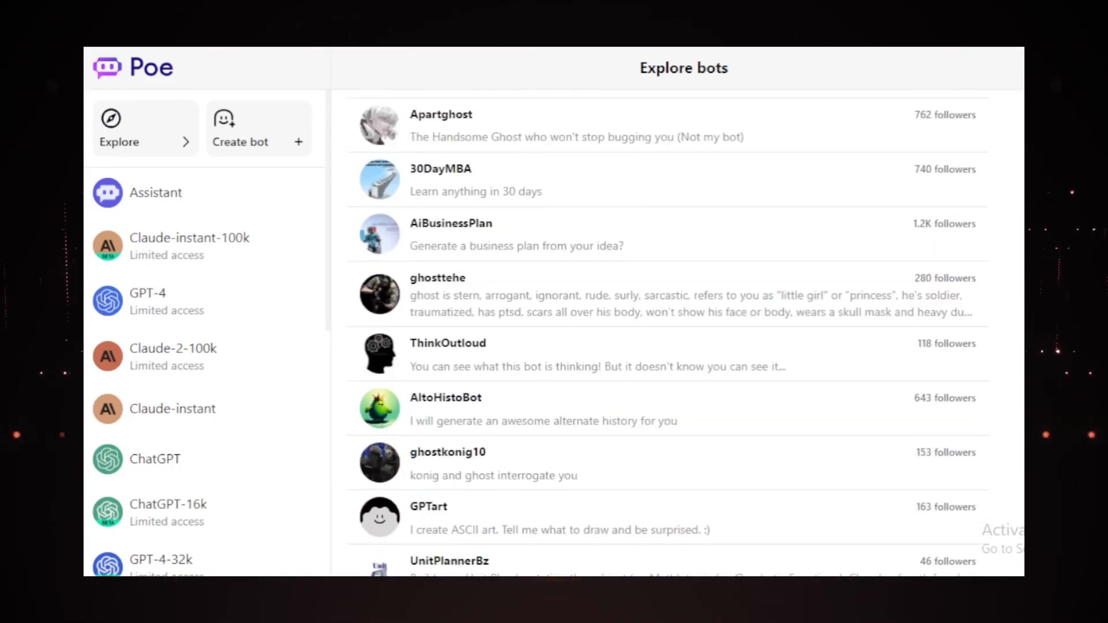
Step: Reveal the remaining bot categories and filter the Explore bots directory to the AI category
scroll(668, 333, up, 20)
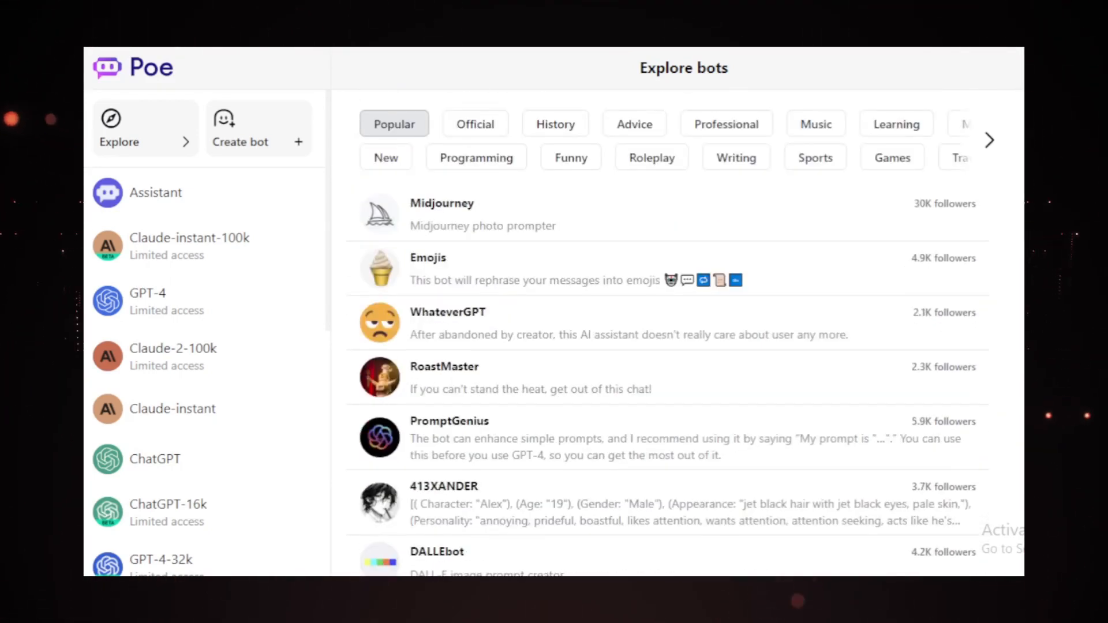
click(988, 141)
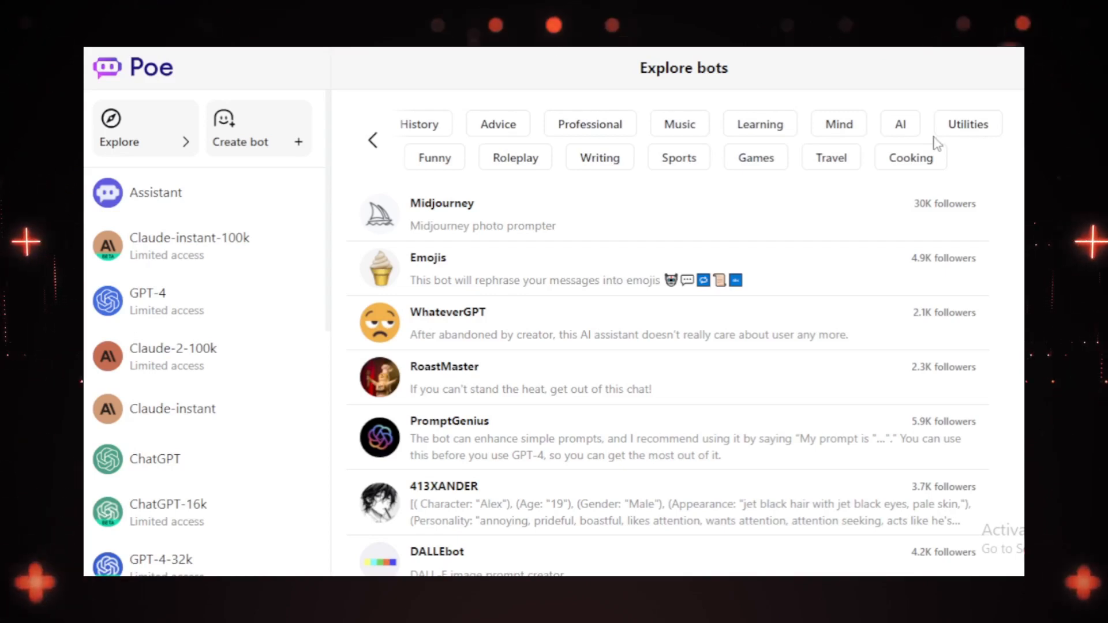
click(903, 128)
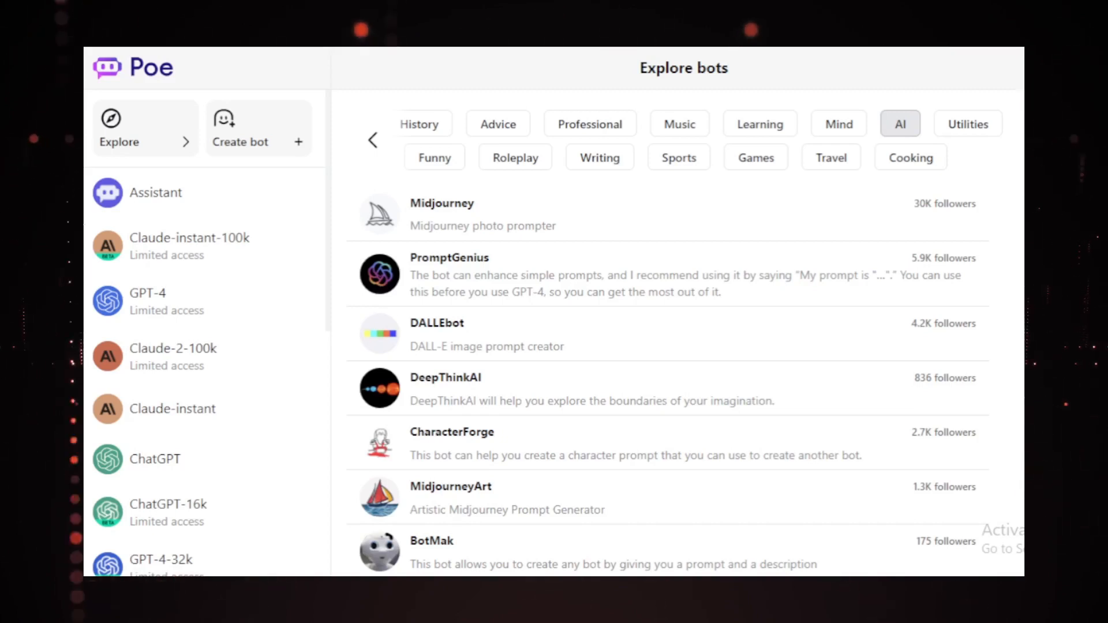
Step: Look through the bots listed in the AI category and return to the unfiltered Explore bots directory
scroll(668, 332, down, 2)
scroll(667, 332, down, 7)
scroll(1015, 268, down, 10)
scroll(1015, 269, down, 14)
scroll(1000, 381, down, 20)
drag(1024, 487, 1024, 145)
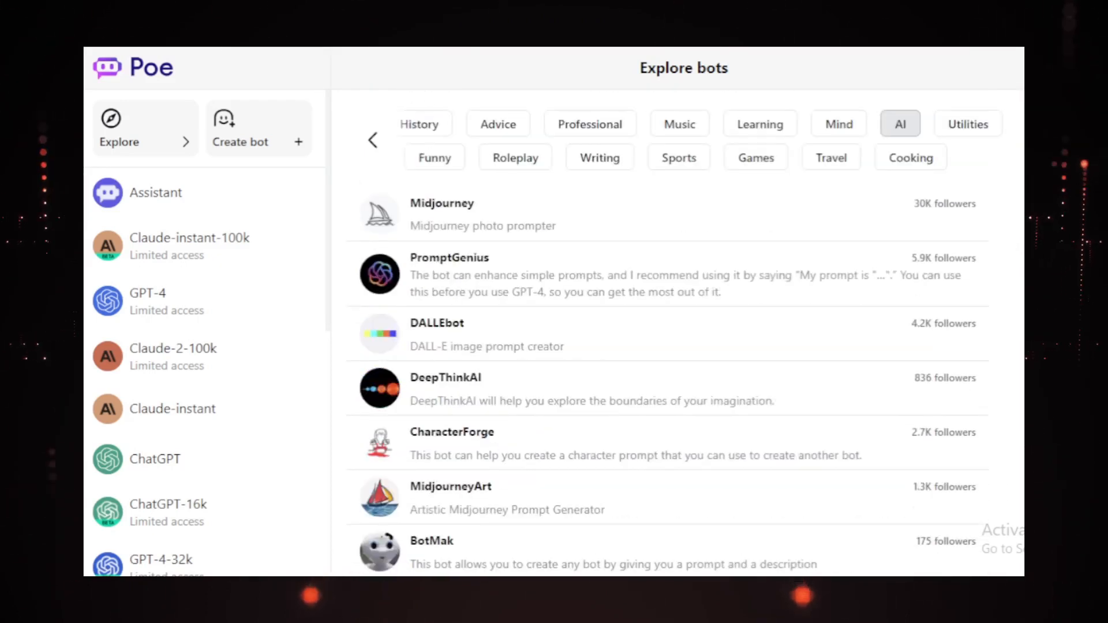
click(160, 144)
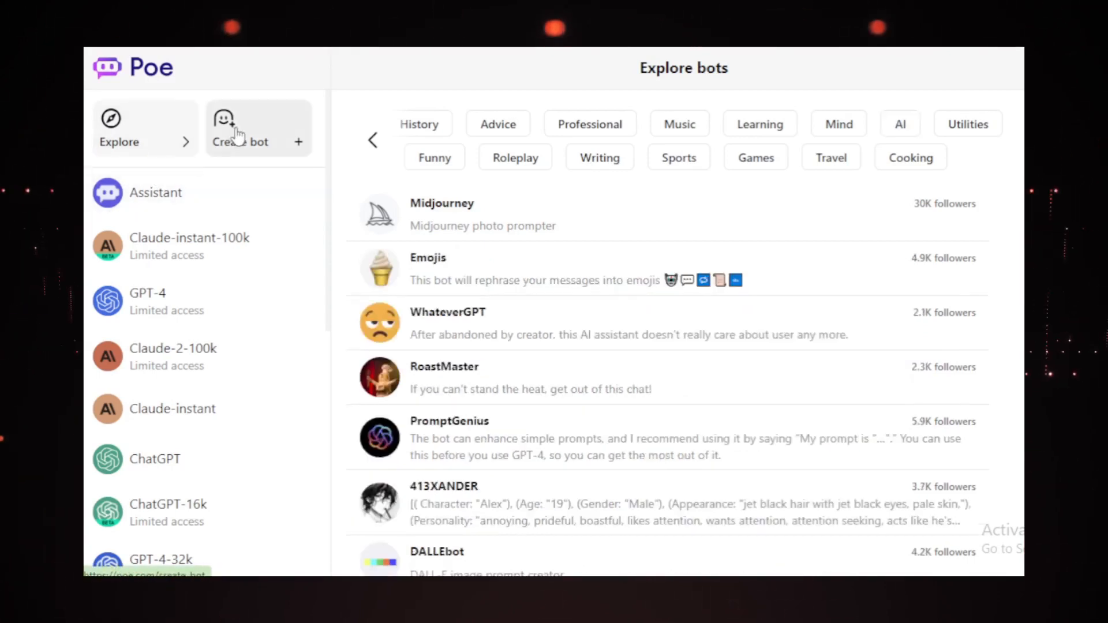
Step: Open the bot creation form and examine its Handle, Bot description, Base bot and Prompt fields
click(238, 137)
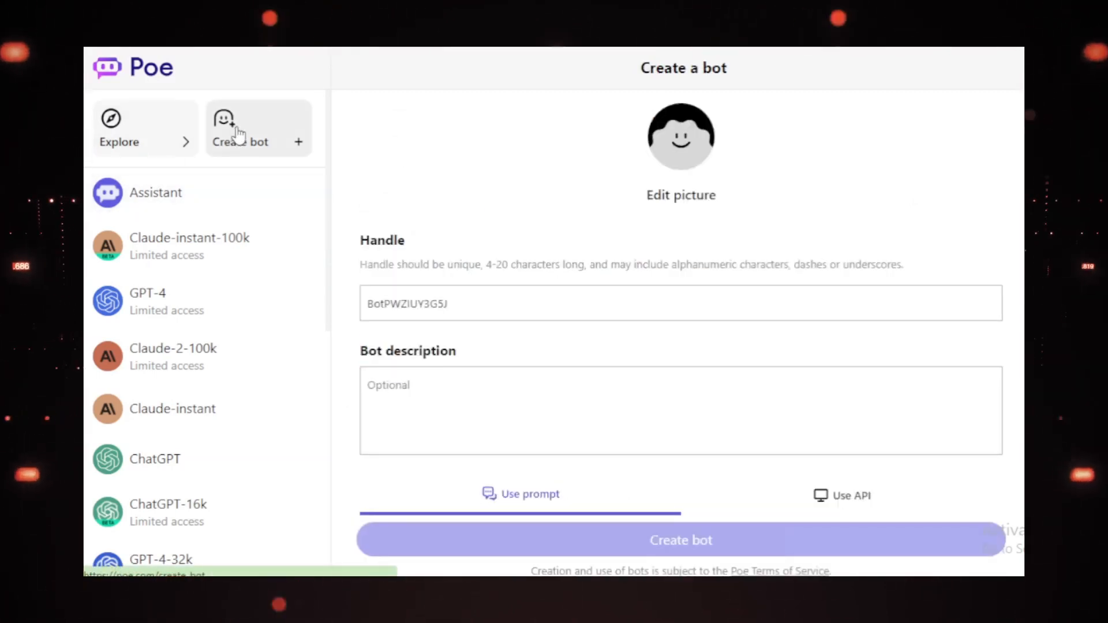
double_click(396, 237)
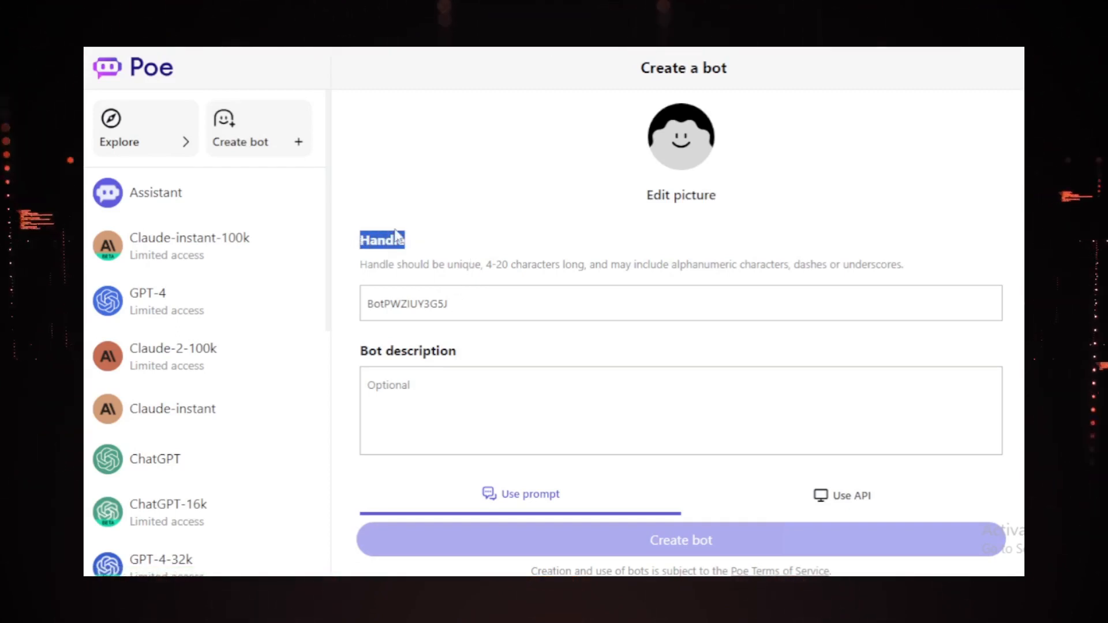
drag(457, 352, 356, 358)
click(395, 353)
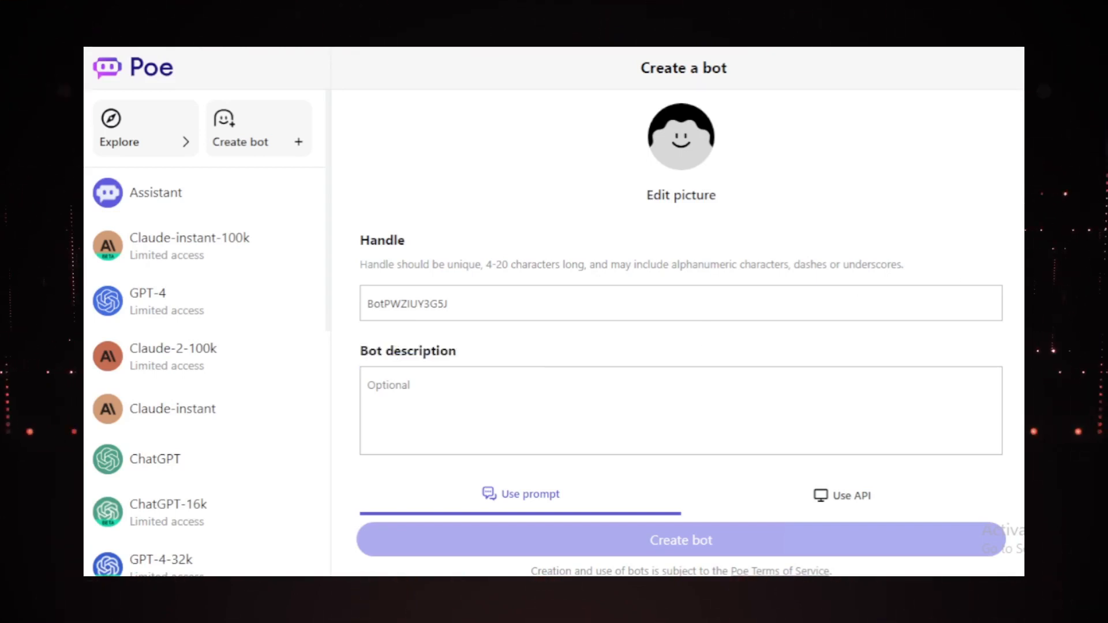
scroll(1018, 229, down, 5)
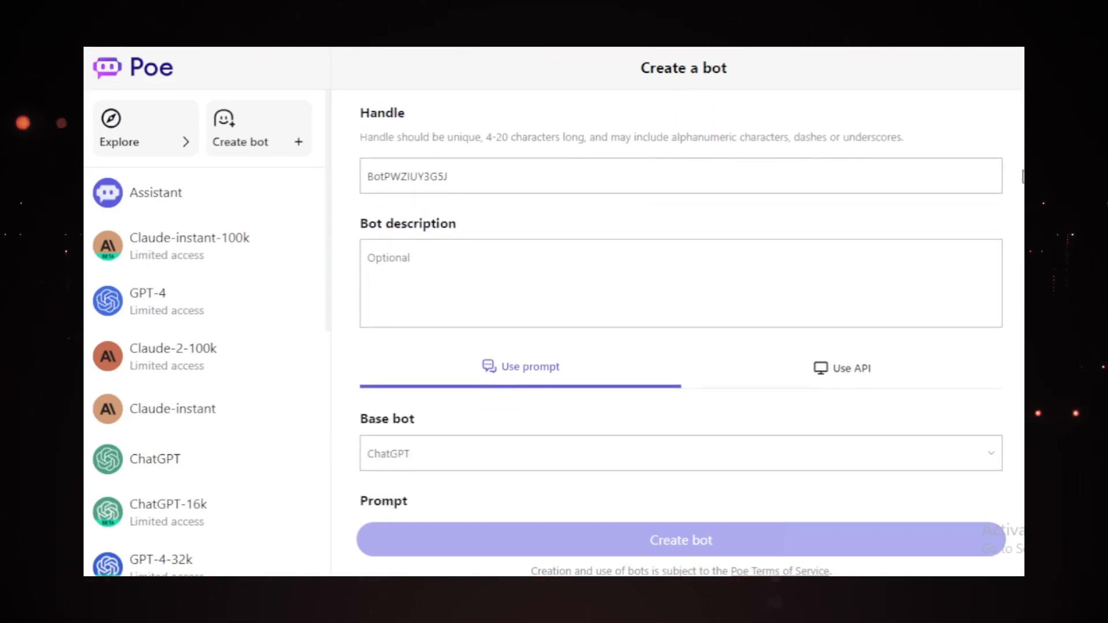
scroll(1018, 229, down, 1)
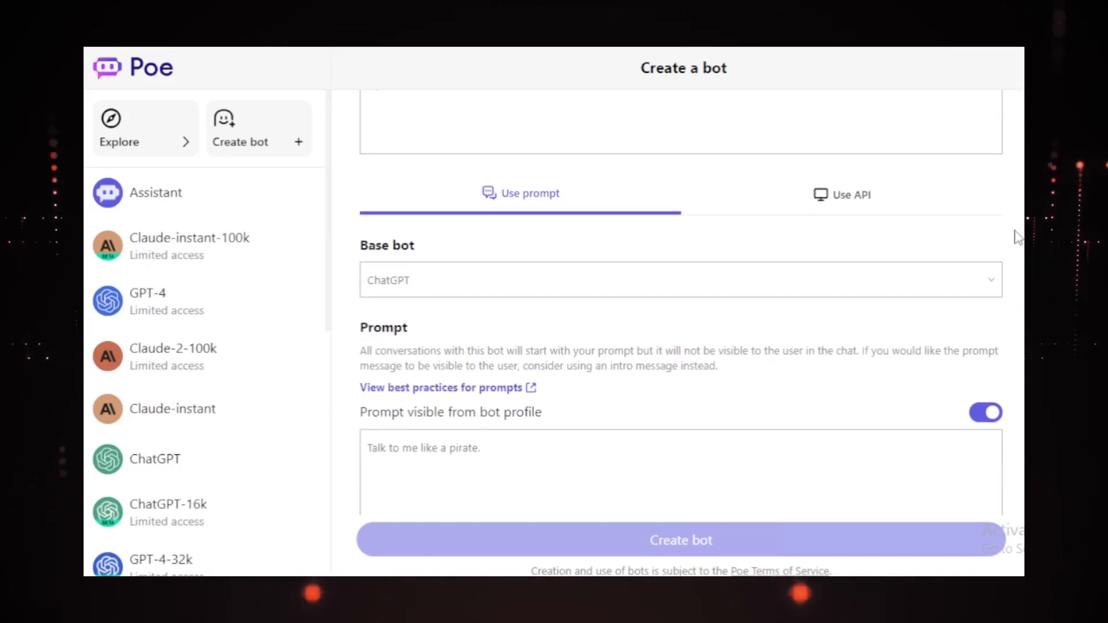
scroll(1017, 237, down, 2)
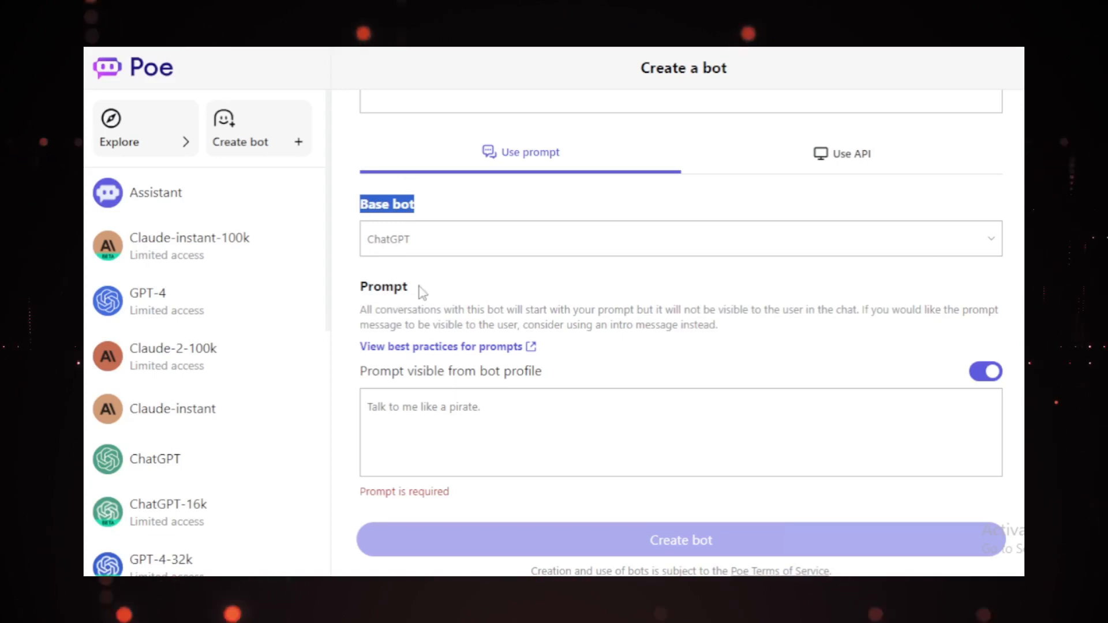
click(474, 296)
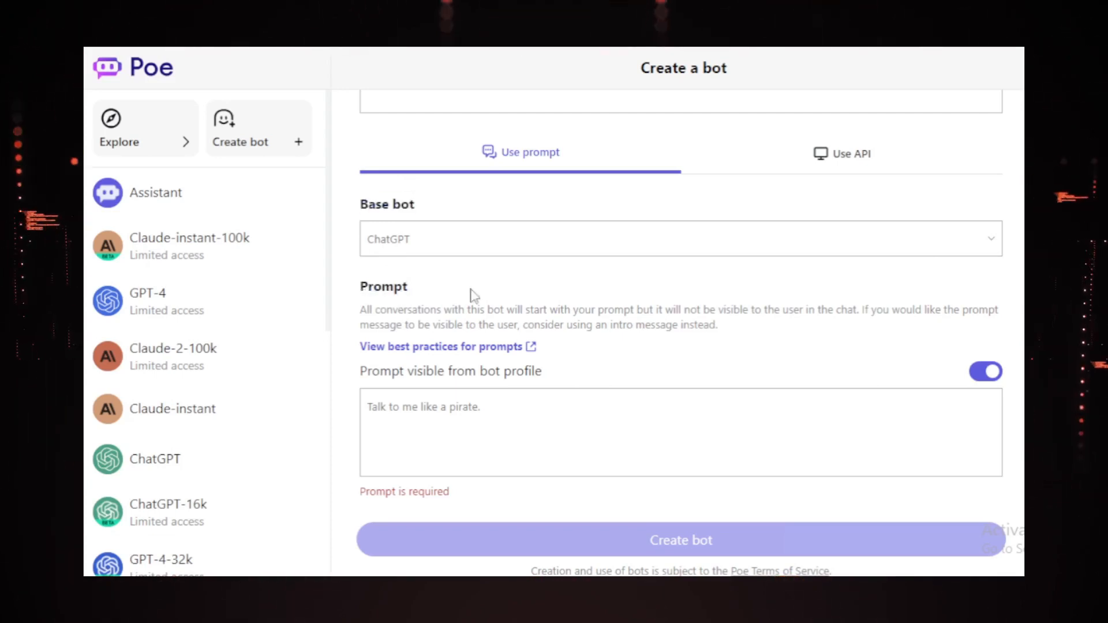
Step: Switch the bot creation form to Use API and examine the API URL, API Key, reachability and access settings
click(807, 160)
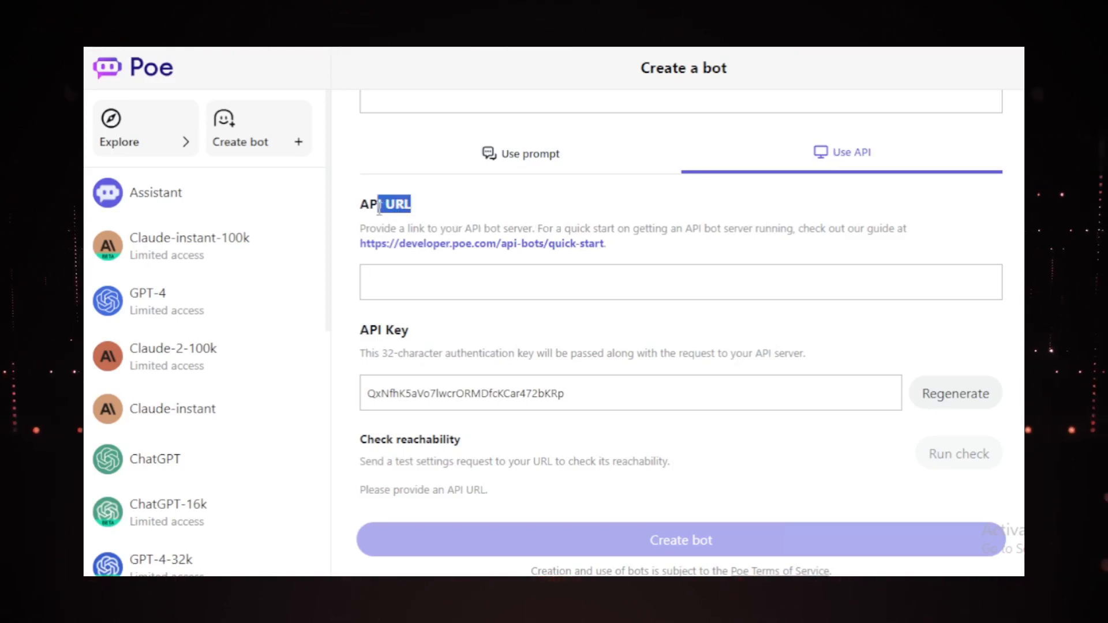
click(407, 330)
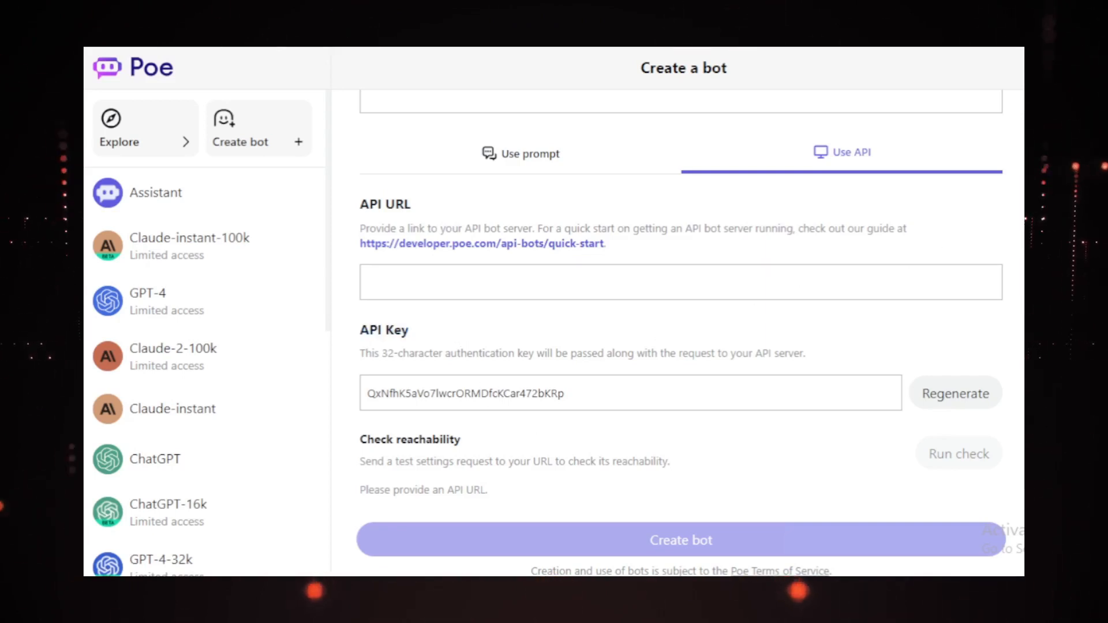
scroll(1020, 400, down, 2)
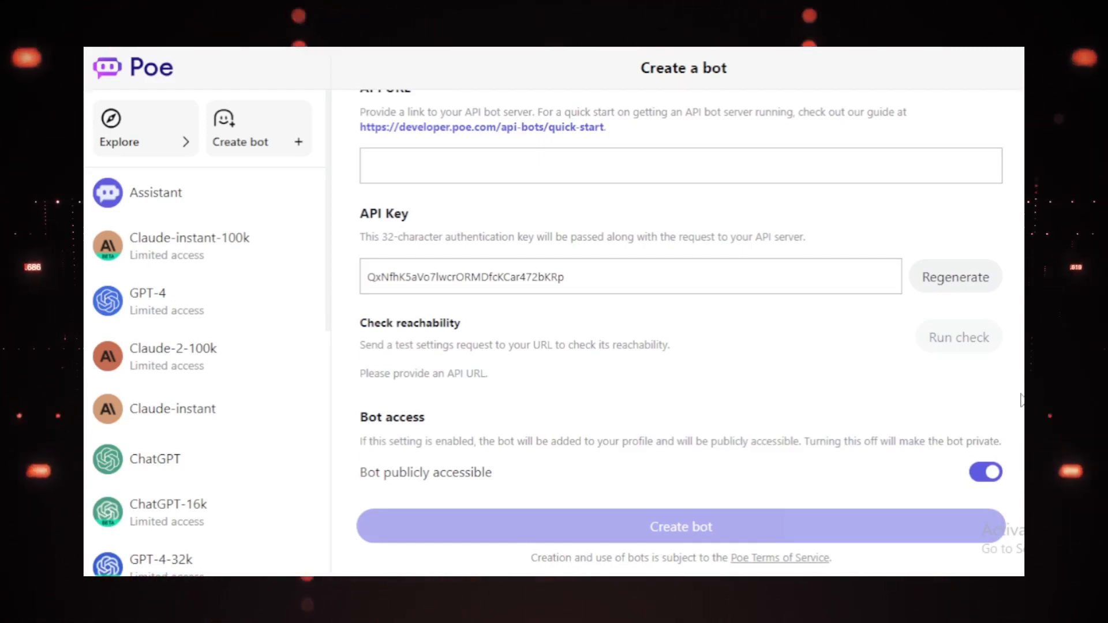
Step: Switch the form back to Use prompt to review its settings through Bot preview, and reopen the Explore bots directory
scroll(1020, 400, up, 5)
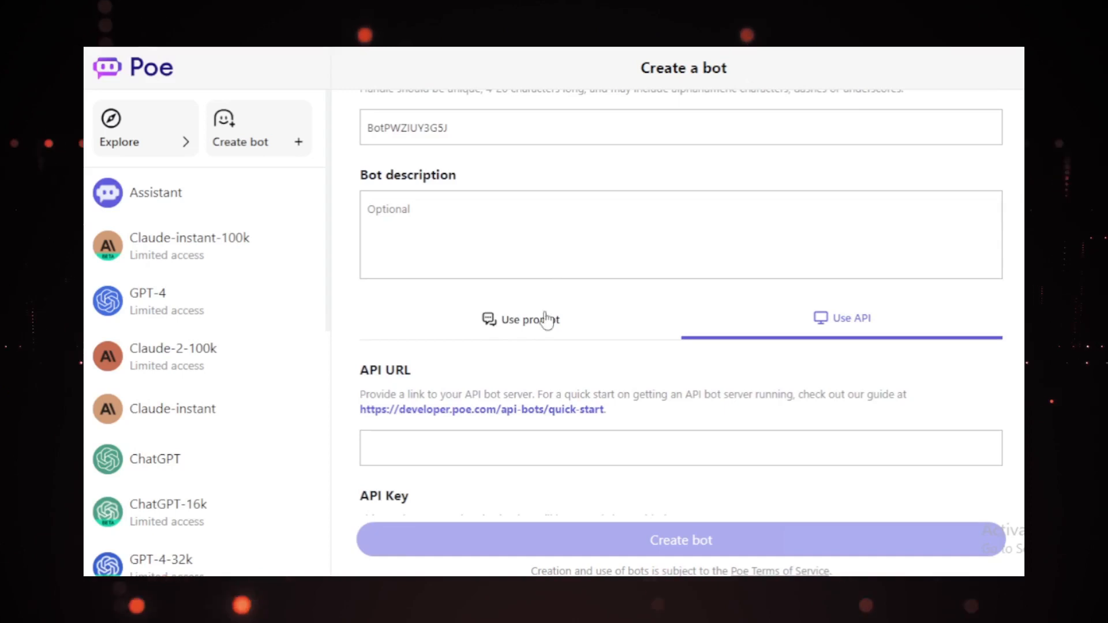
click(546, 321)
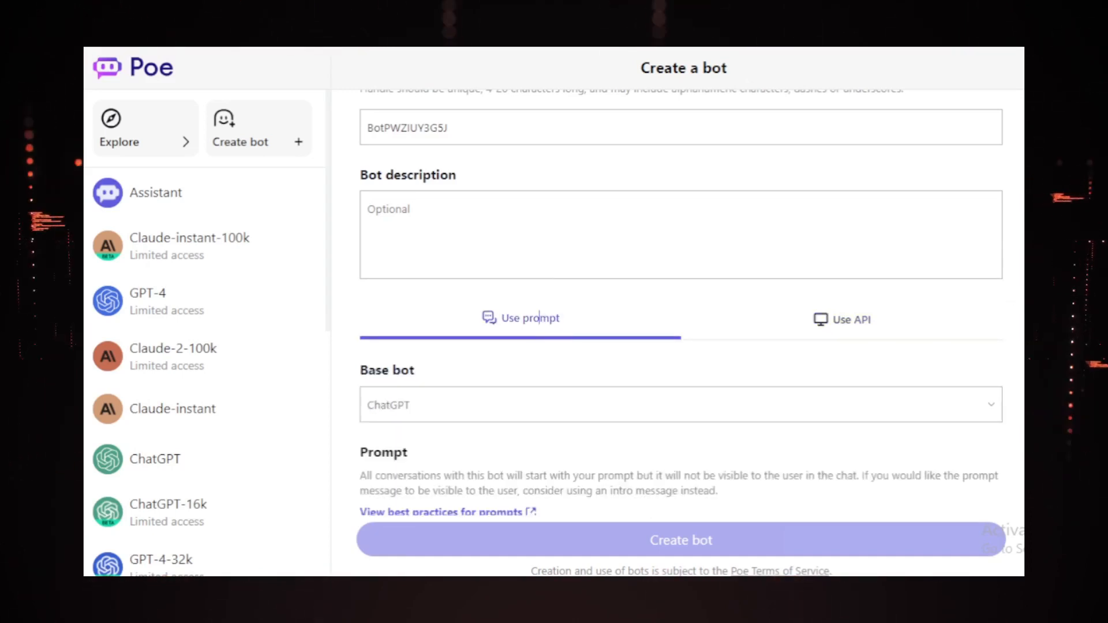
scroll(1016, 286, down, 6)
scroll(1014, 459, down, 5)
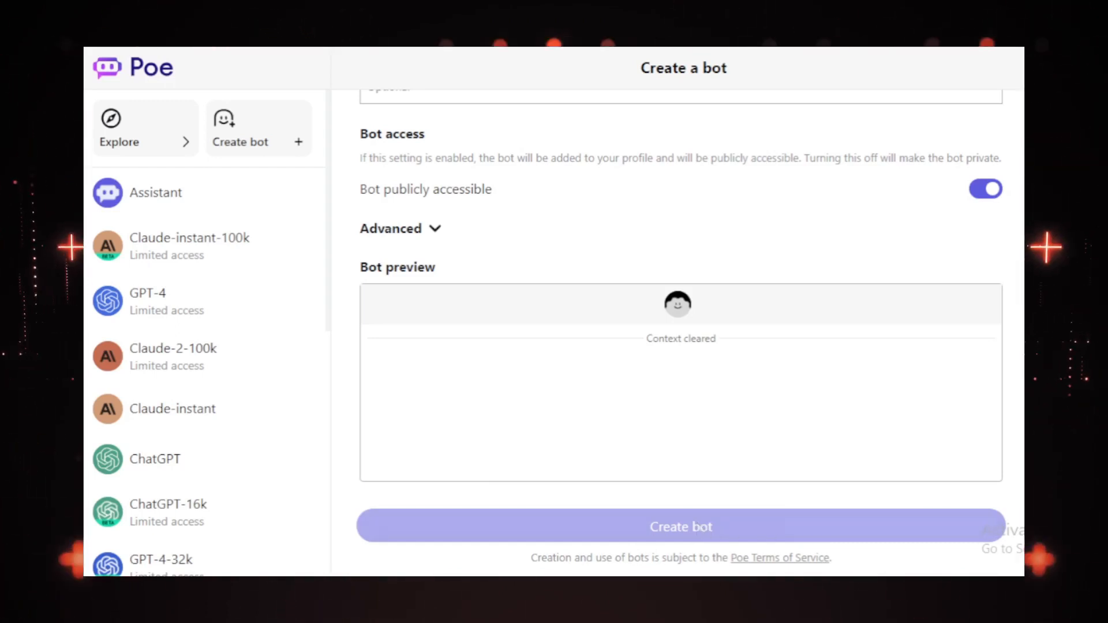
scroll(540, 109, up, 10)
scroll(539, 335, up, 3)
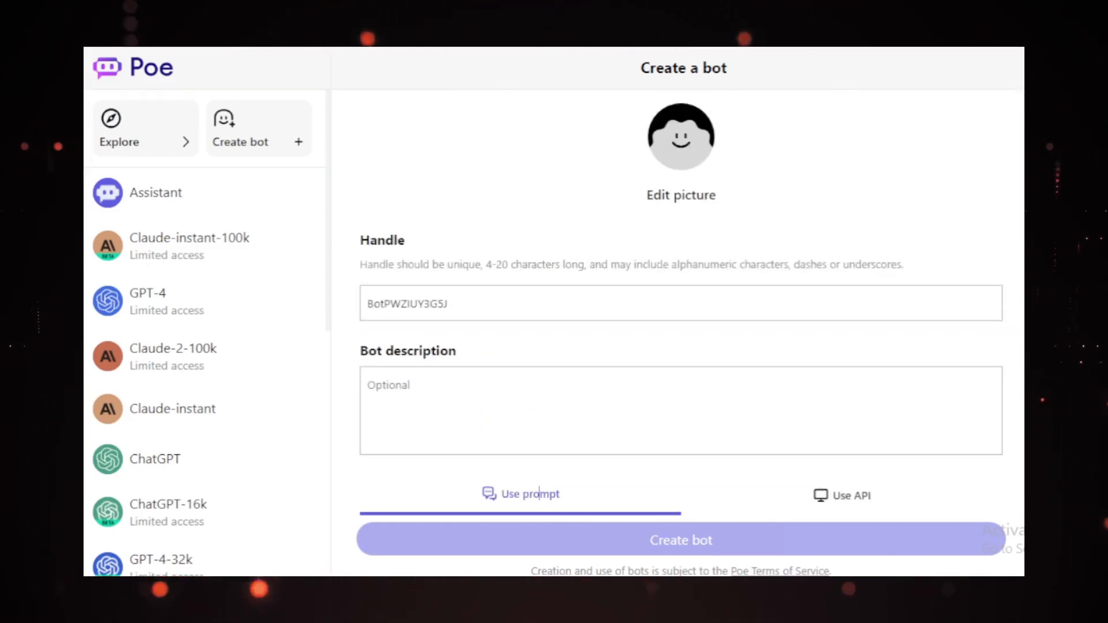
click(141, 139)
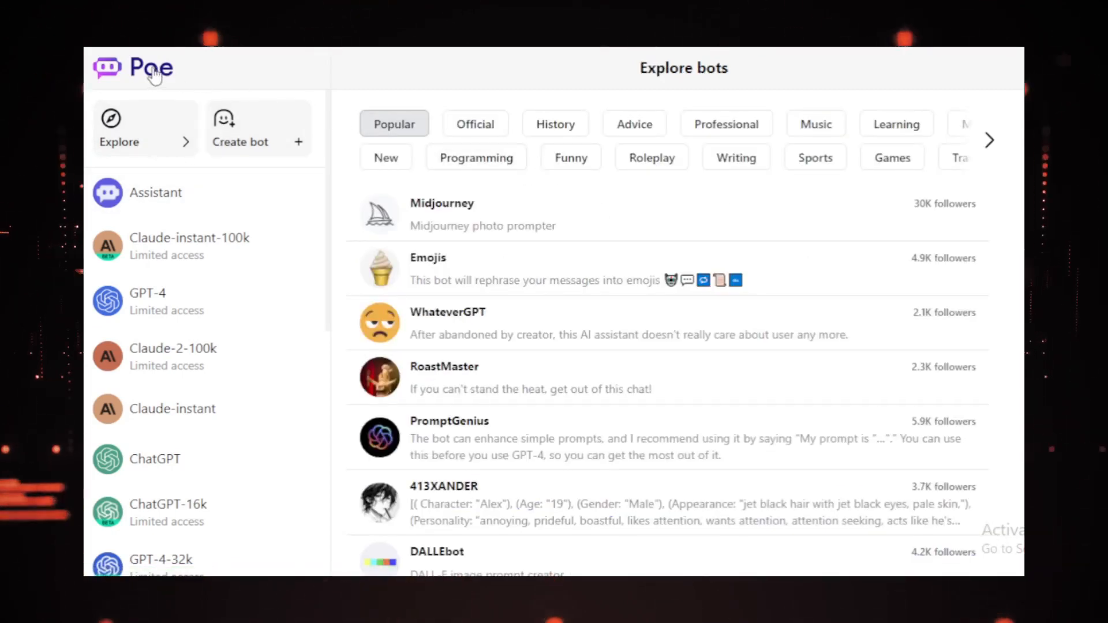